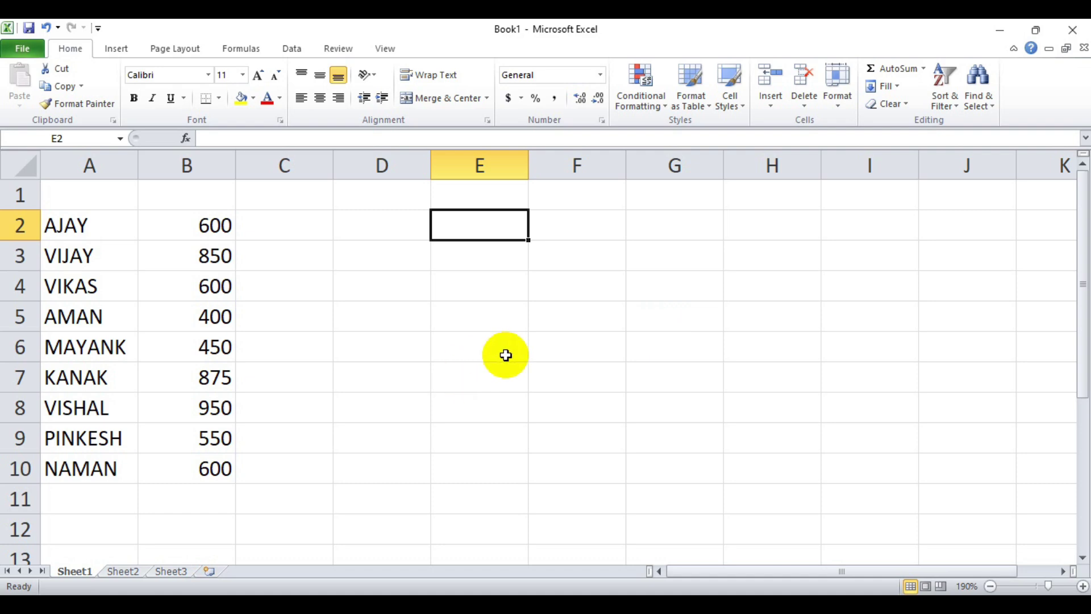
Look over the amounts B2:B10, then insert AutoSum's Sum in E2, giving an unfinished =SUM(B2:D2).
{"action": "scroll", "coordinate": [433, 342], "scroll_direction": "up", "scroll_amount": 1}
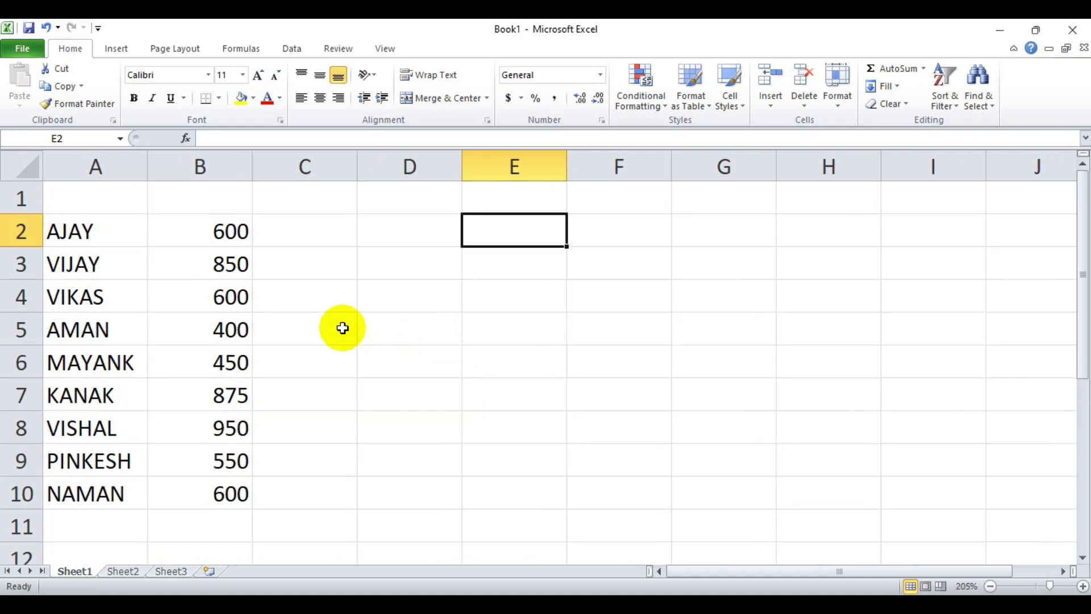
{"action": "left_click_drag", "start_coordinate": [195, 232], "coordinate": [227, 488]}
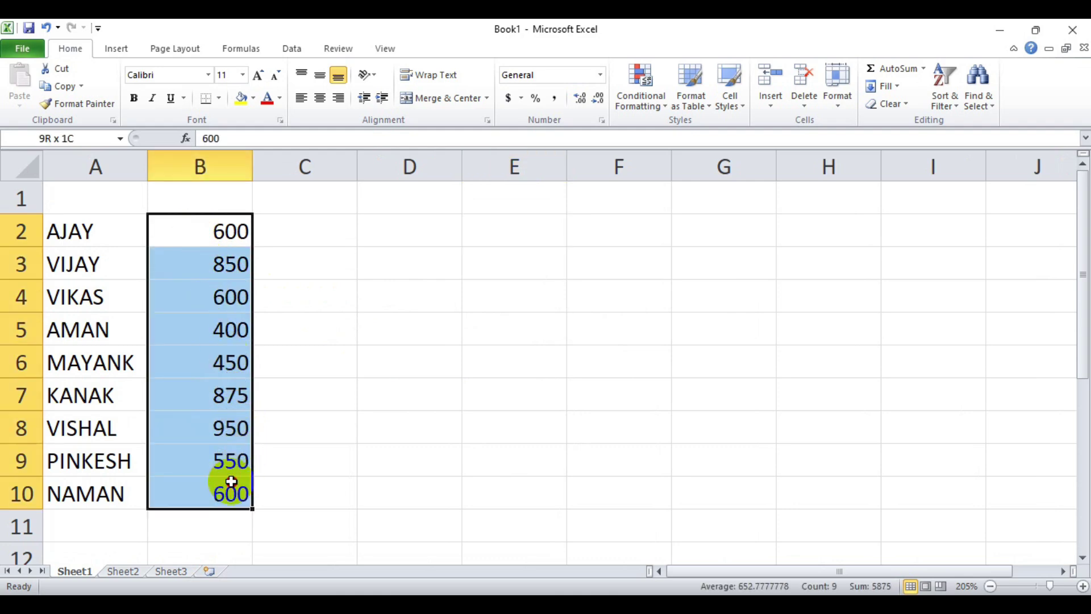
{"action": "left_click", "coordinate": [307, 491]}
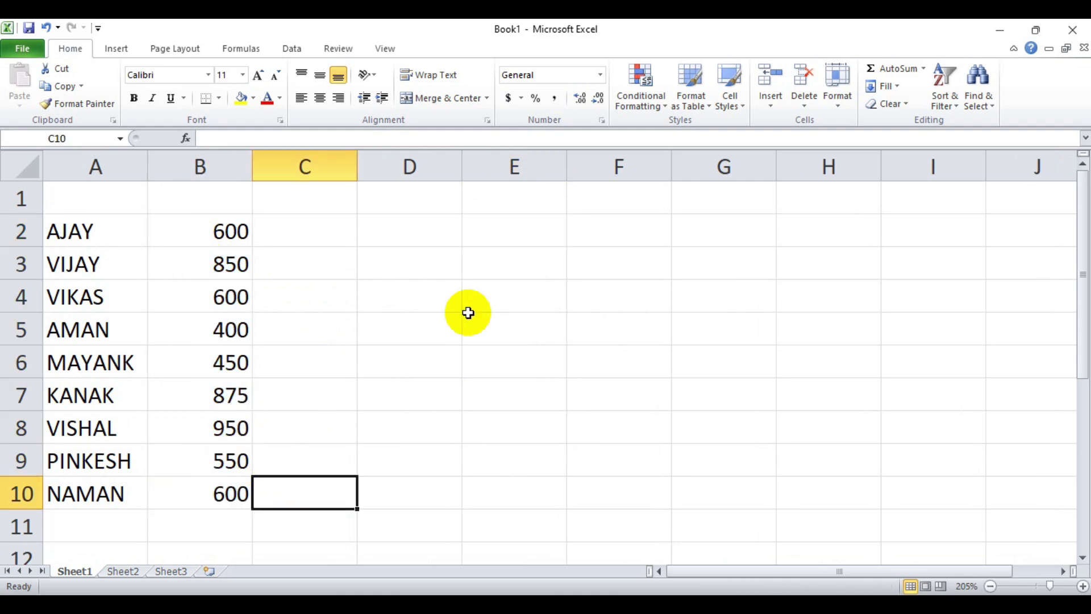
{"action": "left_click", "coordinate": [493, 237]}
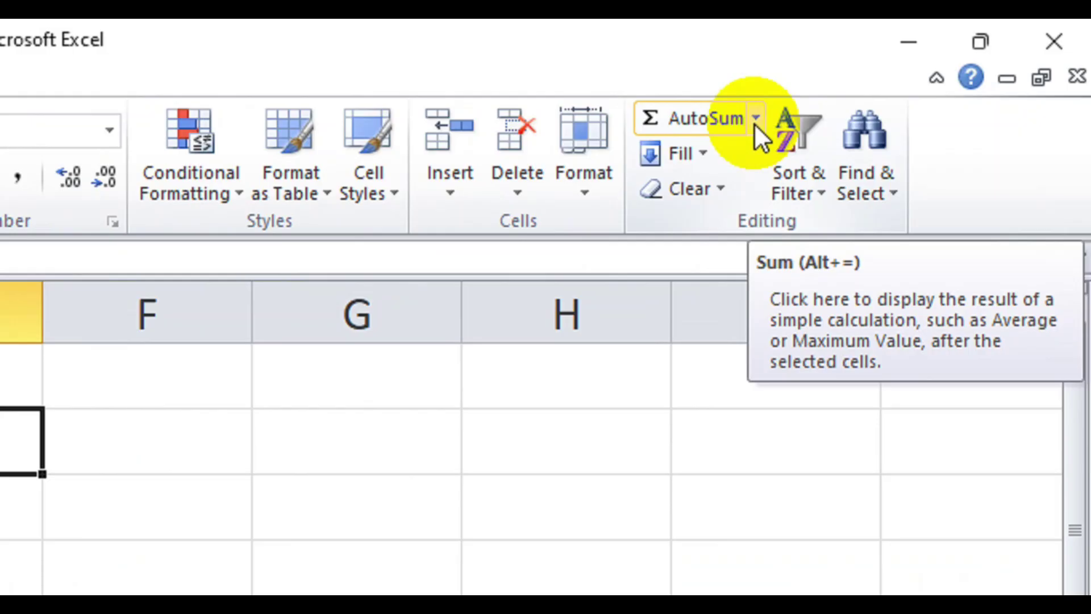
{"action": "left_click", "coordinate": [756, 119]}
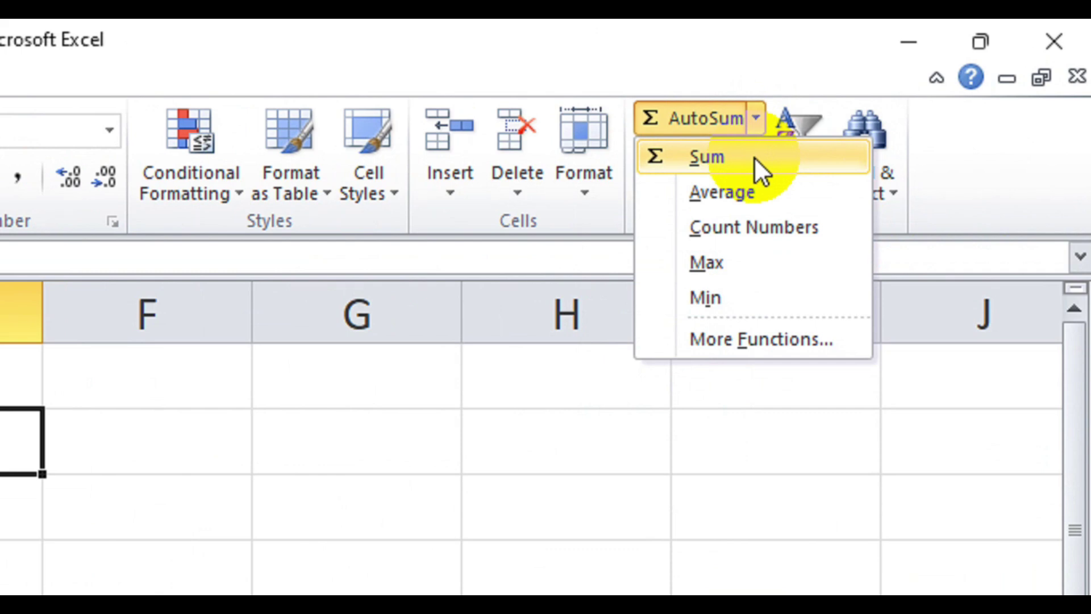
{"action": "left_click", "coordinate": [754, 157]}
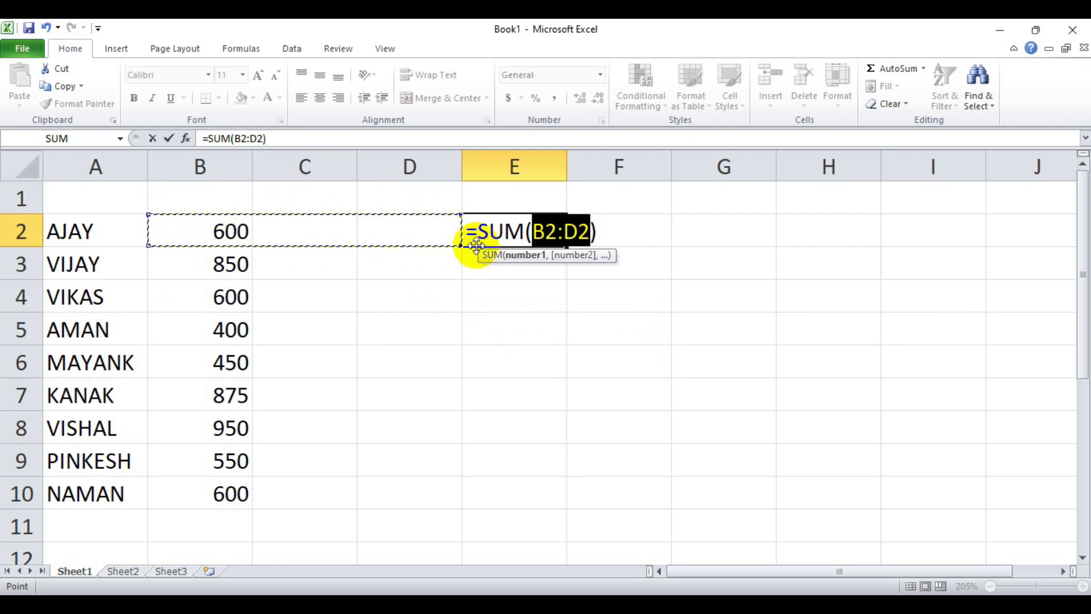
Replace the suggested range with B2:B10 and confirm, so E2 shows 5875.
{"action": "double_click", "coordinate": [533, 239]}
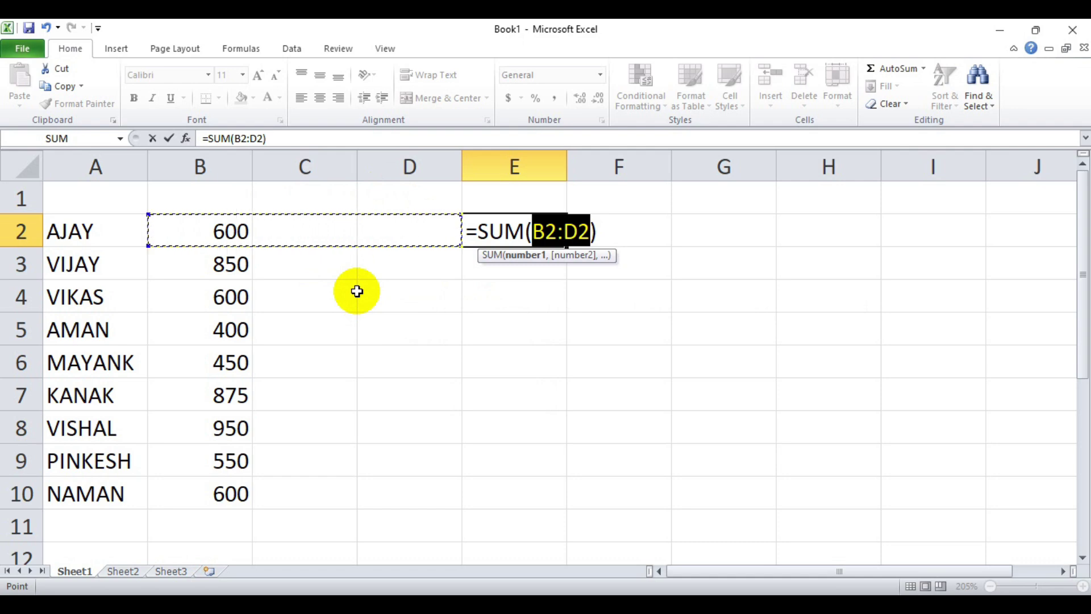
{"action": "left_click", "coordinate": [208, 226]}
{"action": "left_click_drag", "start_coordinate": [208, 226], "coordinate": [214, 484]}
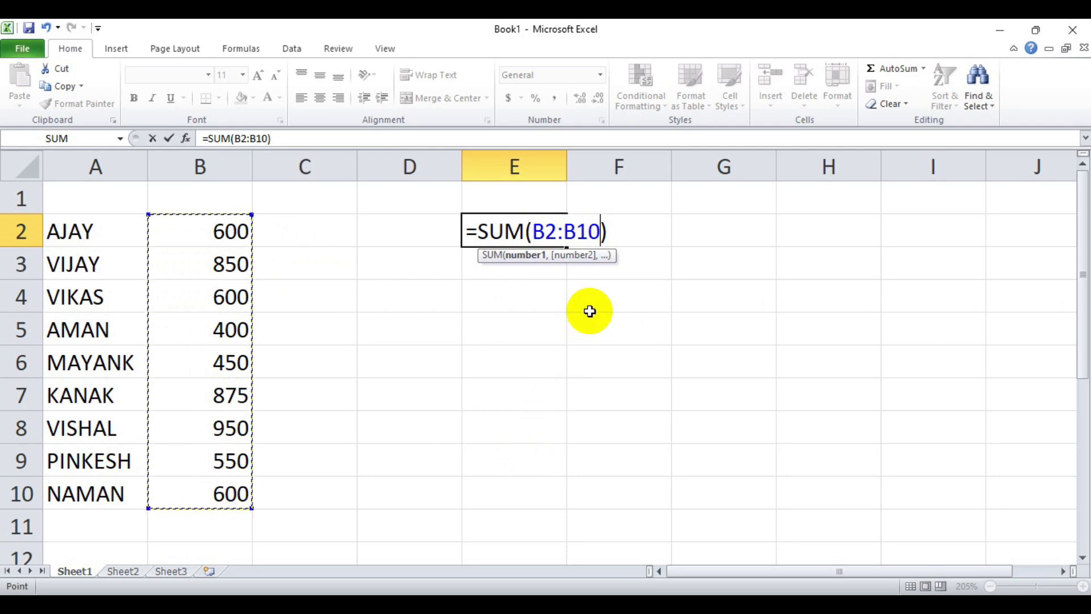
{"action": "key", "text": "Return"}
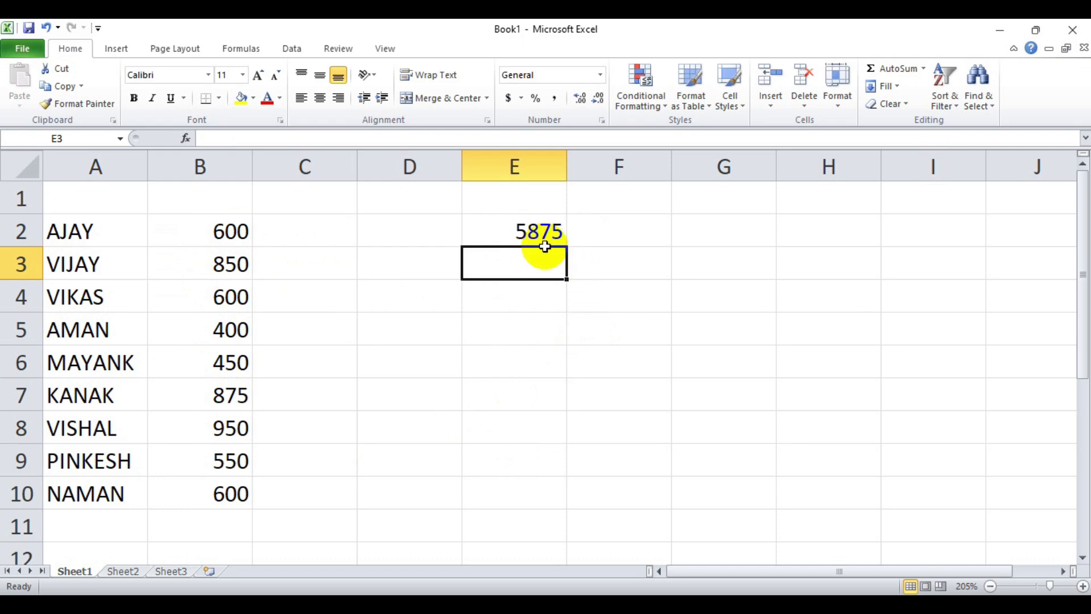
{"action": "left_click", "coordinate": [538, 231]}
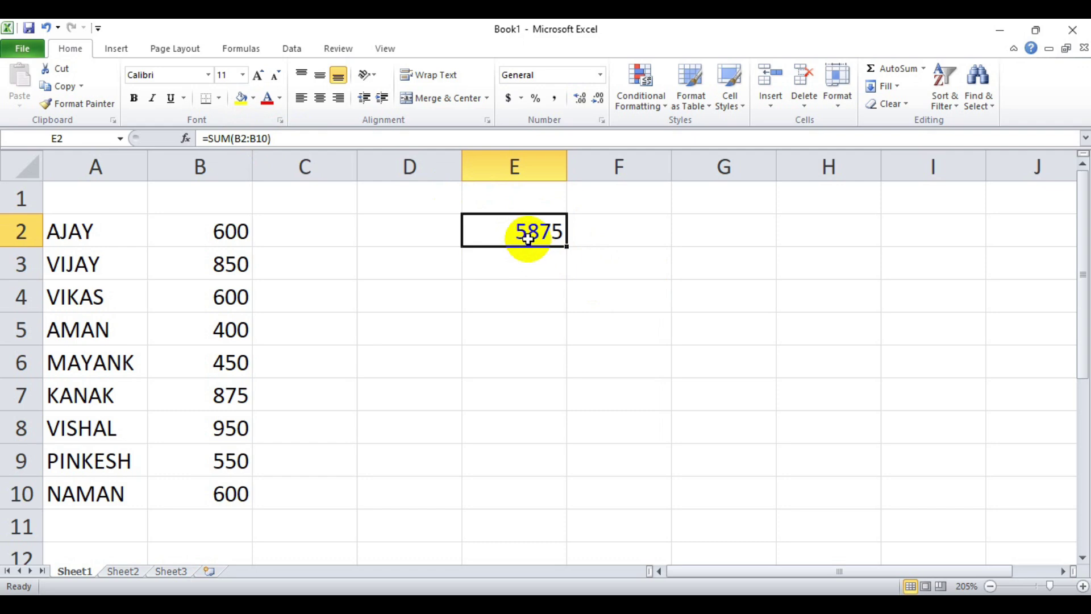
{"action": "left_click", "coordinate": [216, 232]}
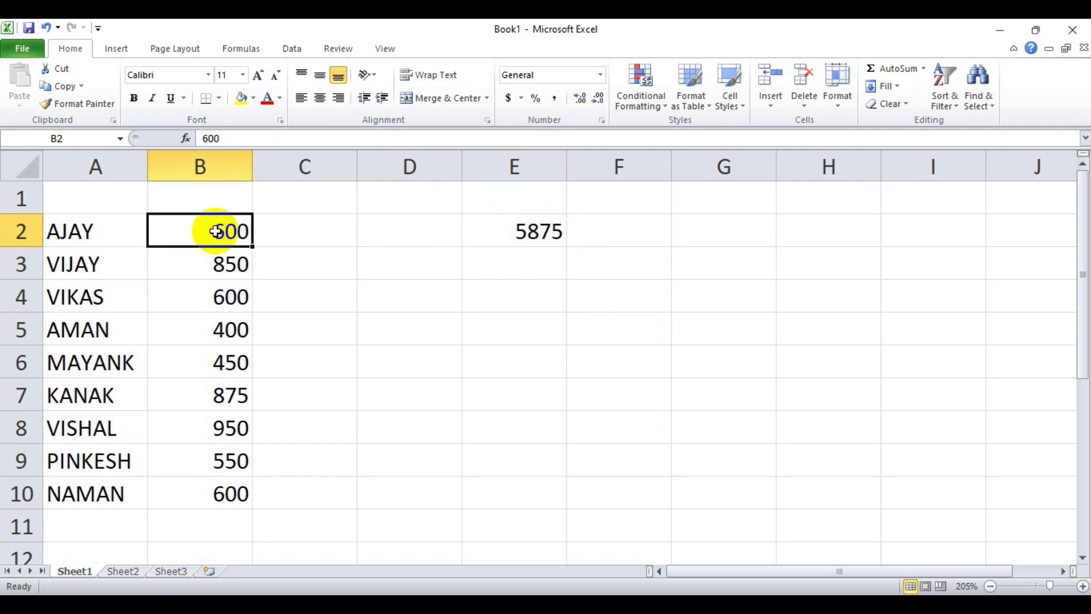
{"action": "left_click_drag", "start_coordinate": [217, 231], "coordinate": [217, 484]}
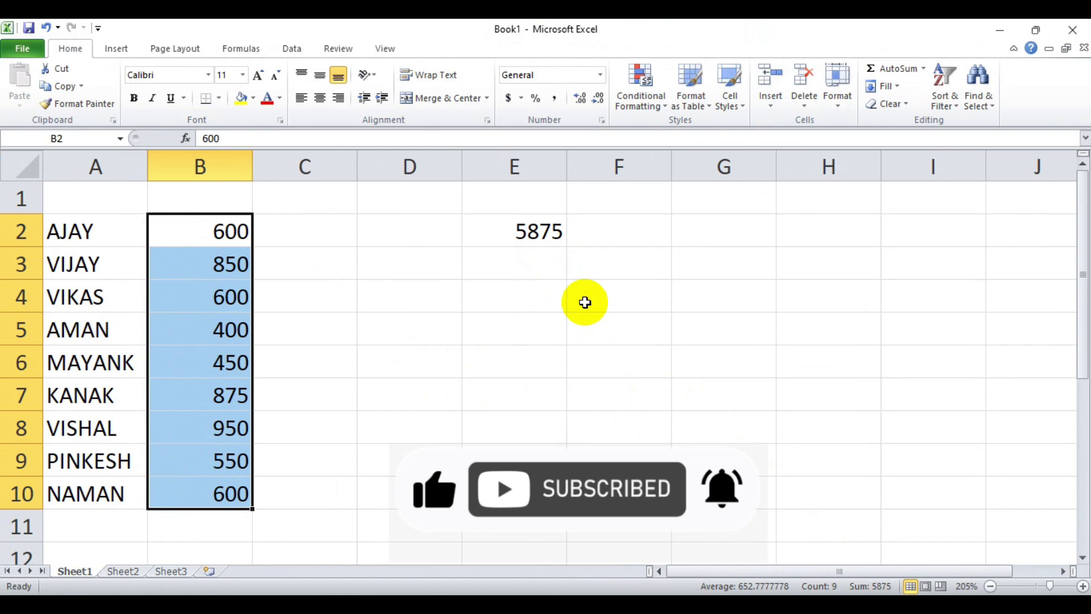
{"action": "left_click", "coordinate": [539, 264]}
{"action": "left_click", "coordinate": [392, 232]}
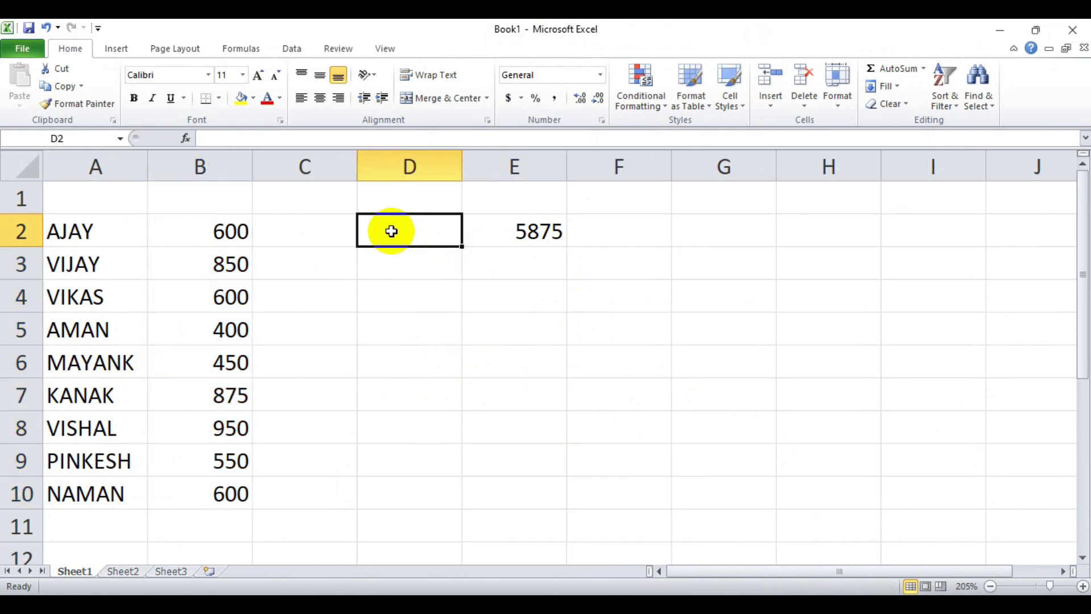
Enter the labels SUM in D2 and AVERAGE in D3, ending in E3.
{"action": "type", "text": "SUM"}
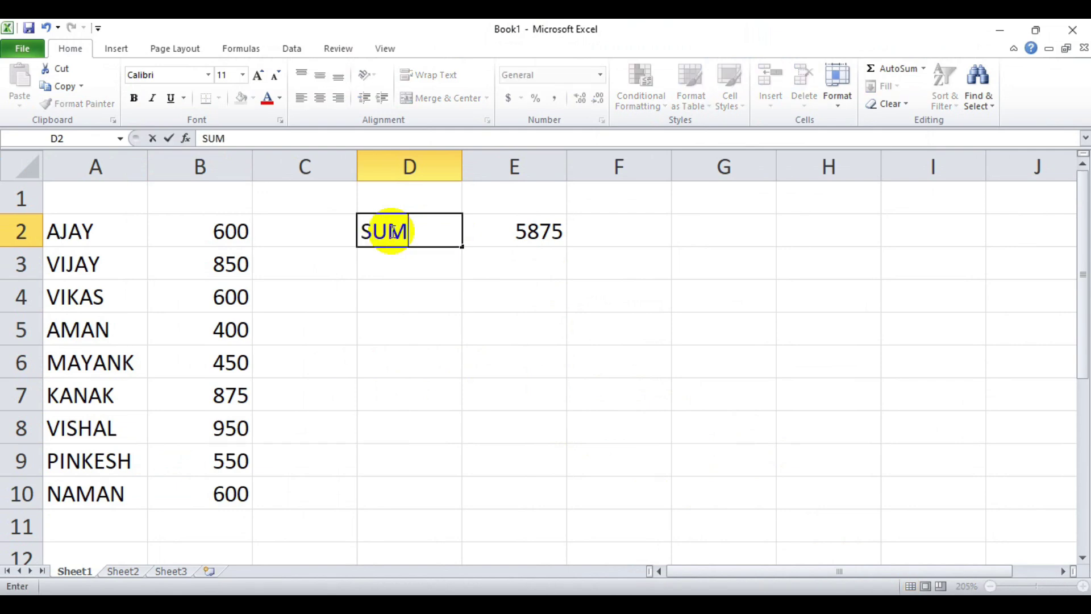
{"action": "key", "text": "Return"}
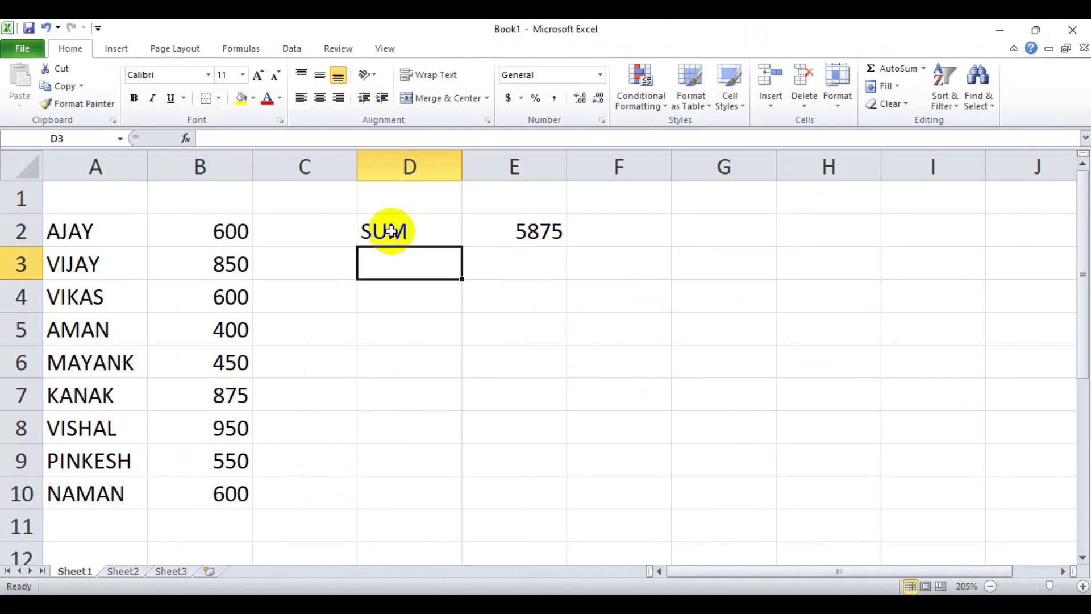
{"action": "left_click", "coordinate": [494, 270]}
{"action": "left_click", "coordinate": [410, 268]}
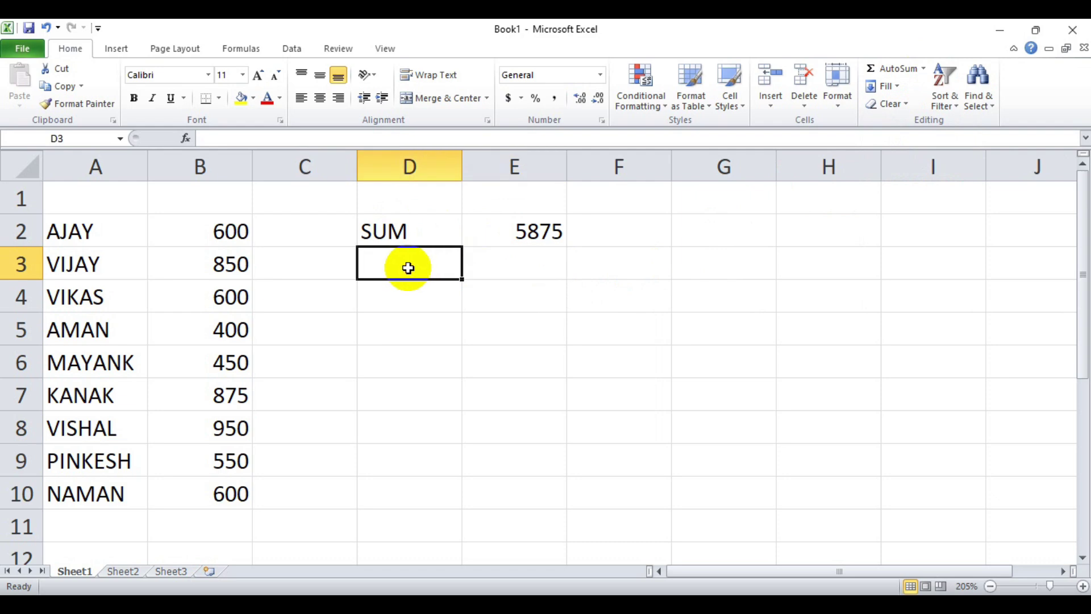
{"action": "type", "text": "AVERAGE"}
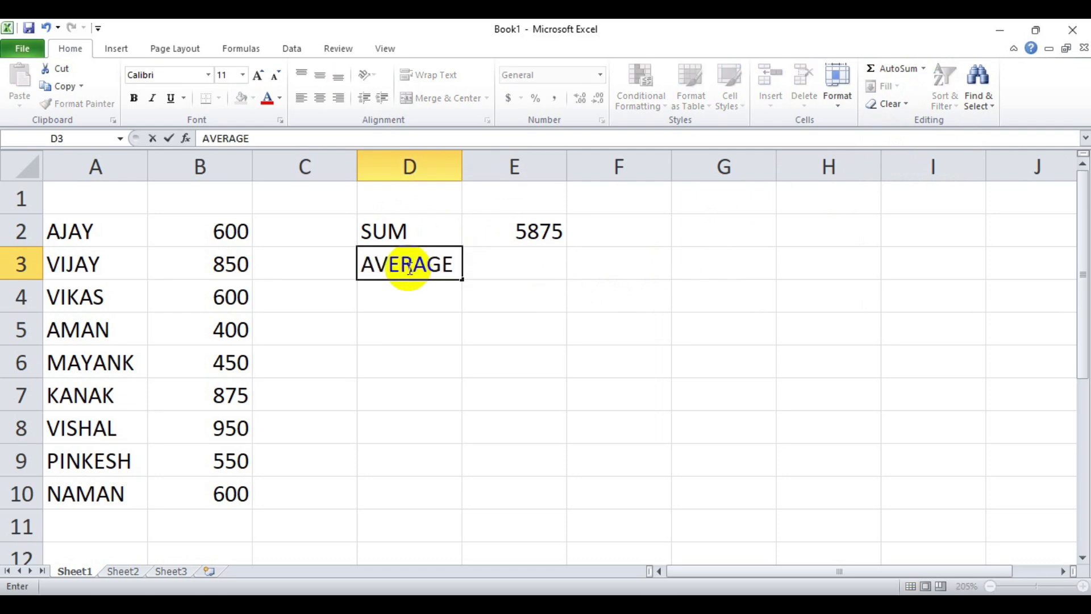
{"action": "key", "text": "Tab"}
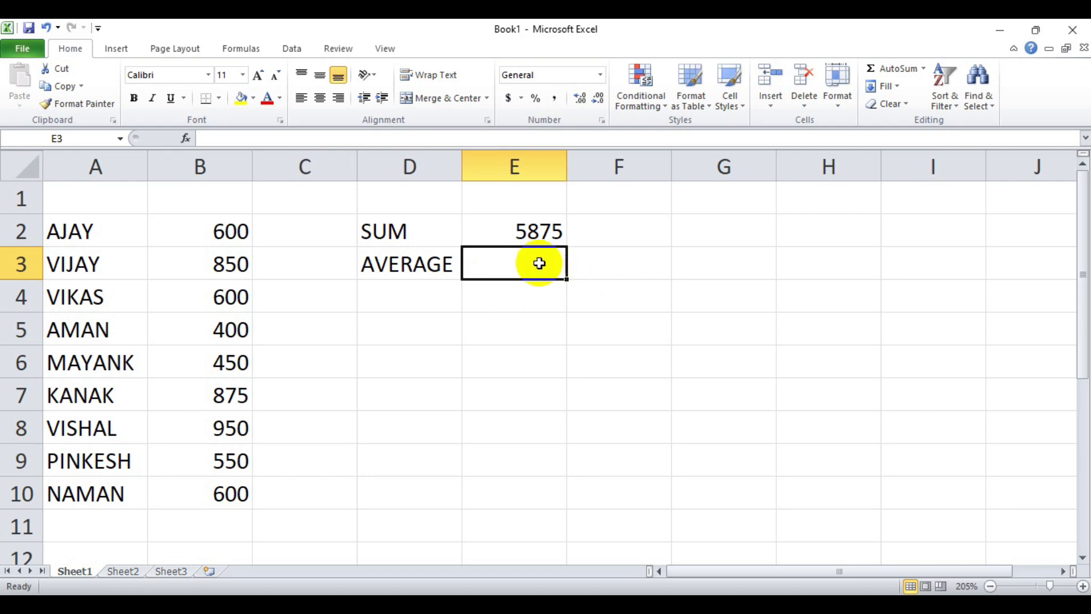
Insert AutoSum Average over B2:B10 in E3, showing 652.7778, and check its formula.
{"action": "left_click", "coordinate": [924, 69]}
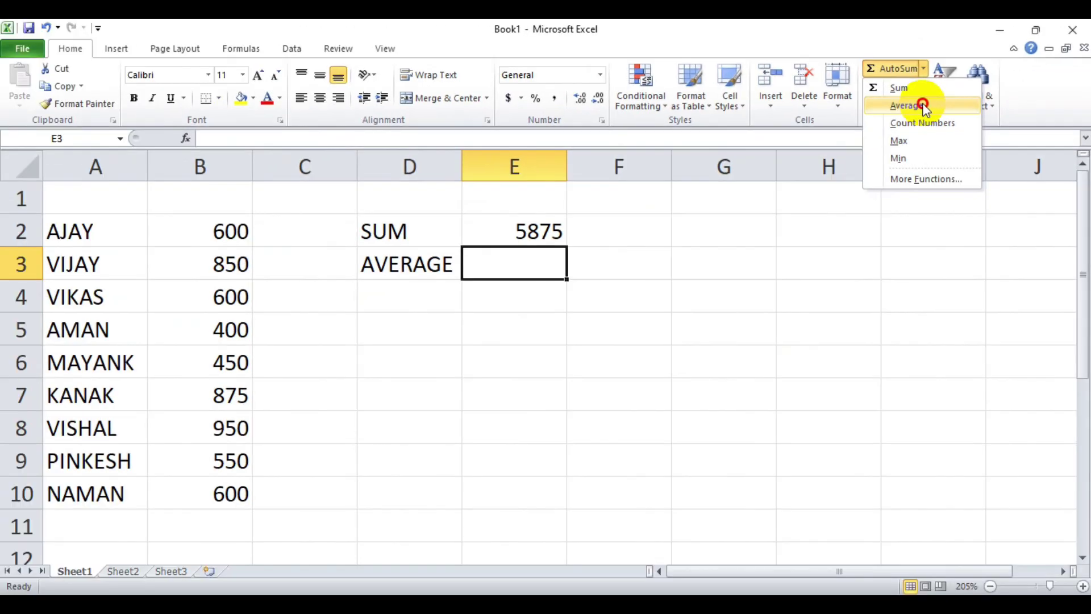
{"action": "left_click", "coordinate": [923, 106]}
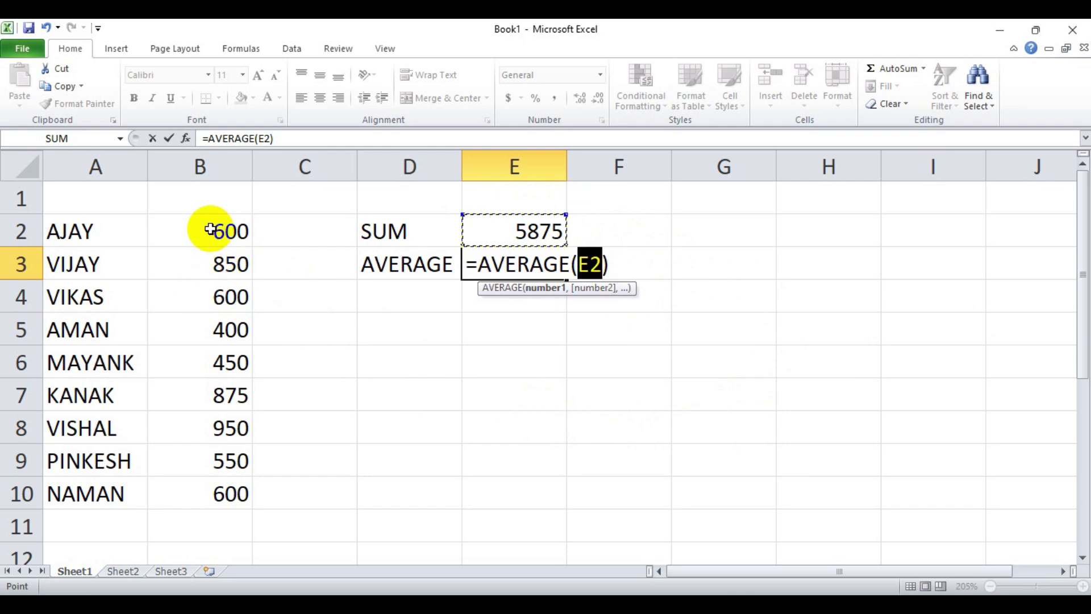
{"action": "left_click_drag", "start_coordinate": [210, 229], "coordinate": [221, 492]}
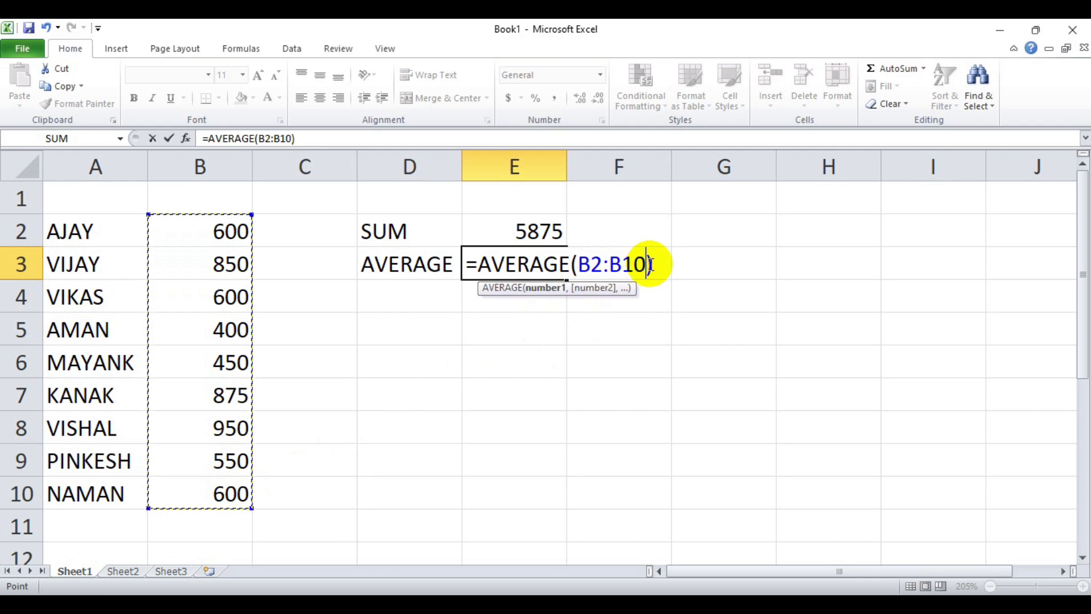
{"action": "key", "text": "Return"}
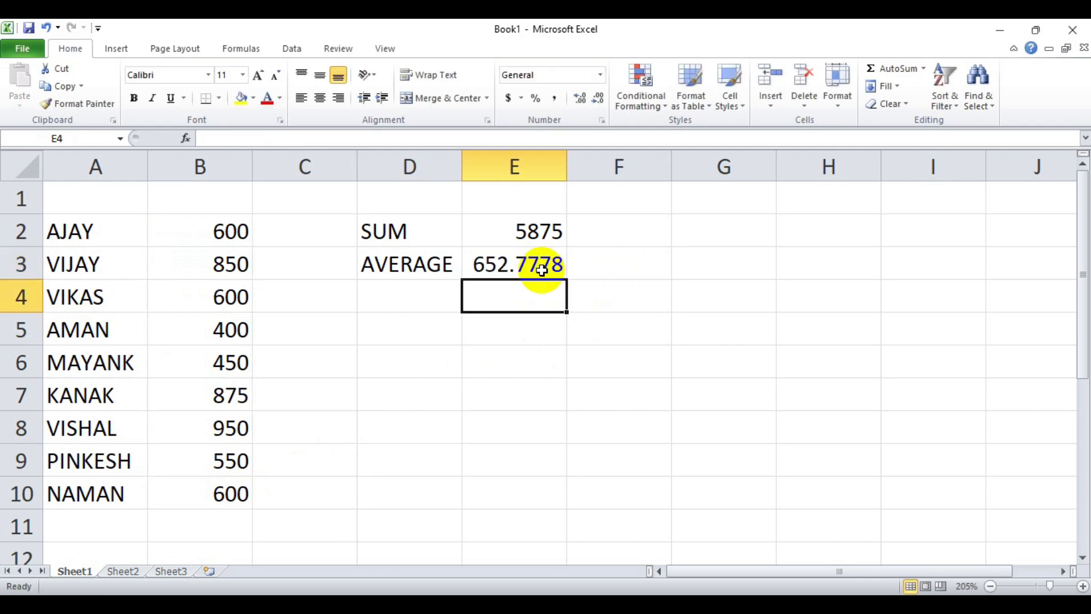
{"action": "left_click", "coordinate": [538, 268]}
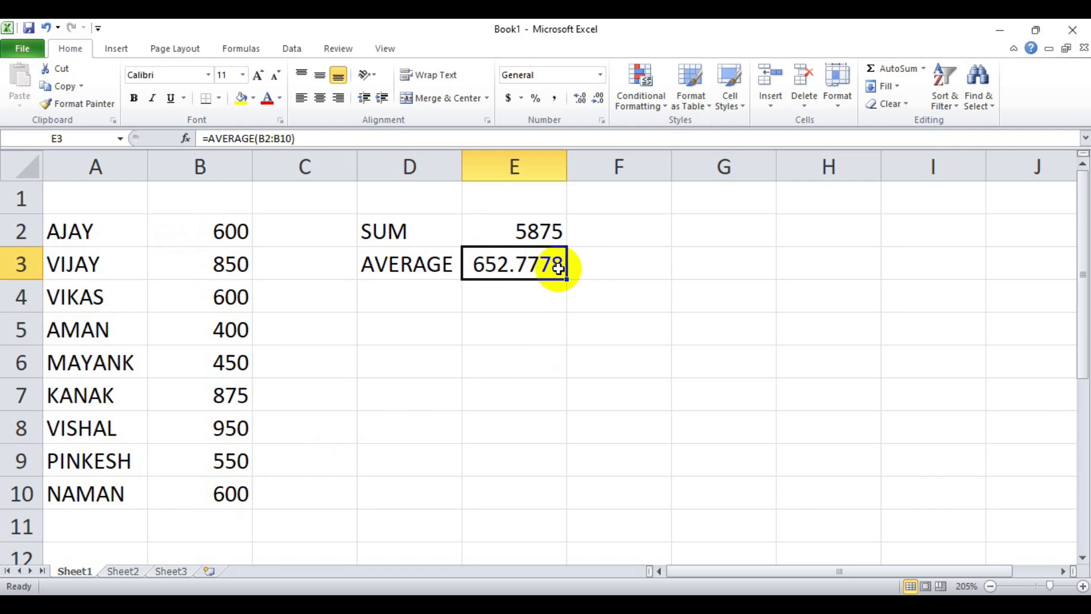
Enter the COUNT label in D4 and bring up the AutoSum functions list for E4.
{"action": "left_click_drag", "start_coordinate": [216, 229], "coordinate": [217, 485]}
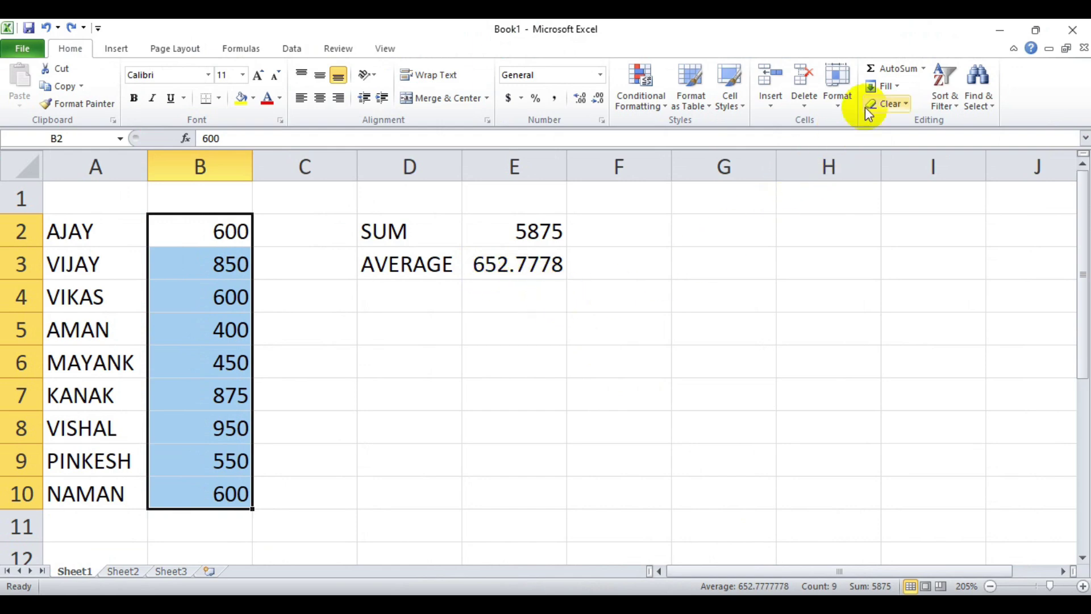
{"action": "left_click", "coordinate": [411, 305]}
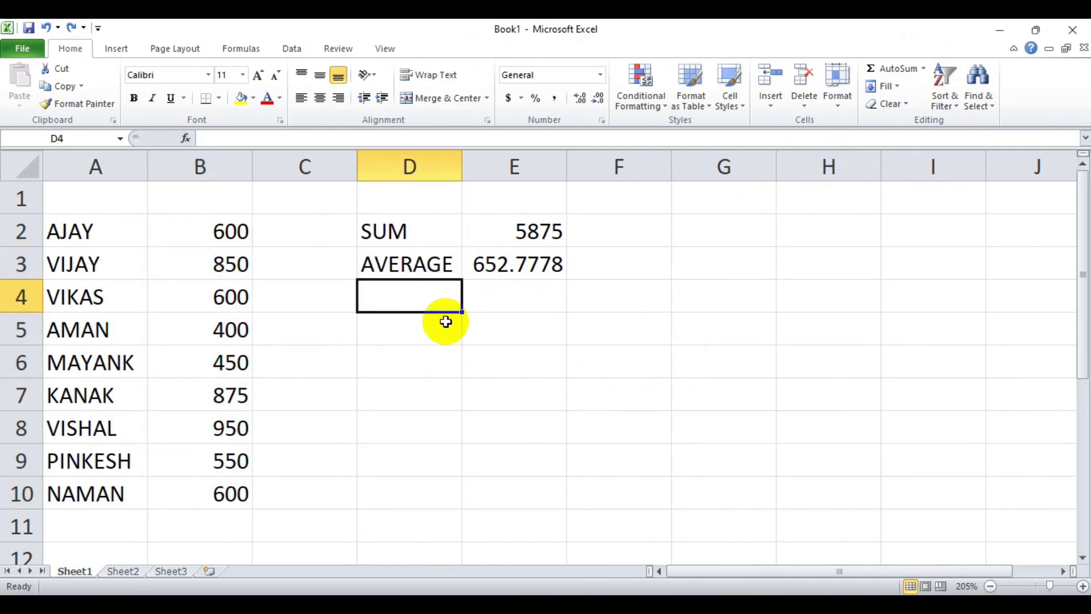
{"action": "type", "text": "COUNT"}
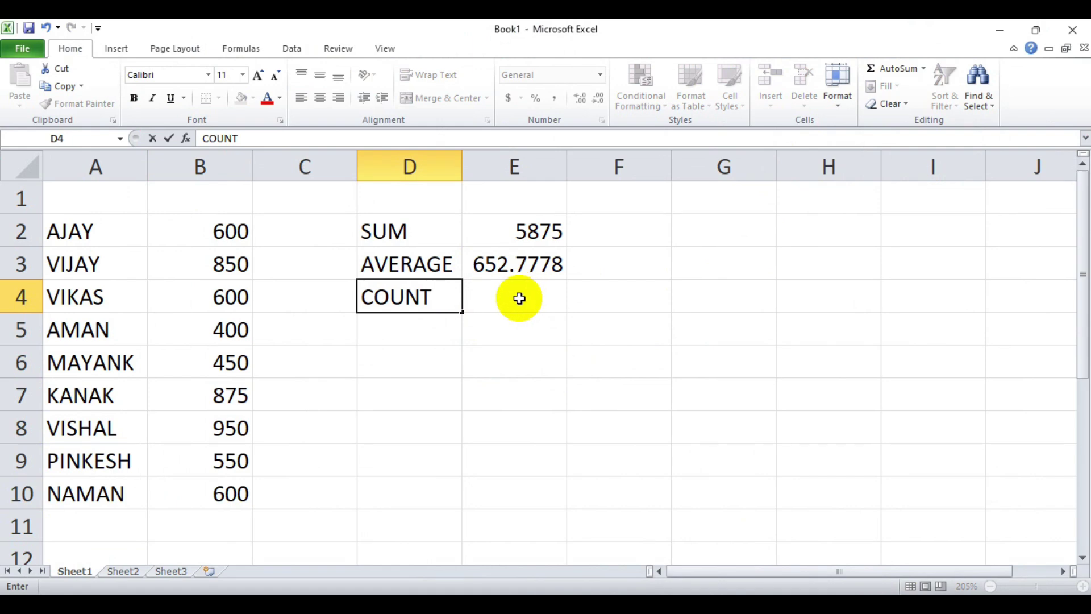
{"action": "left_click", "coordinate": [496, 295]}
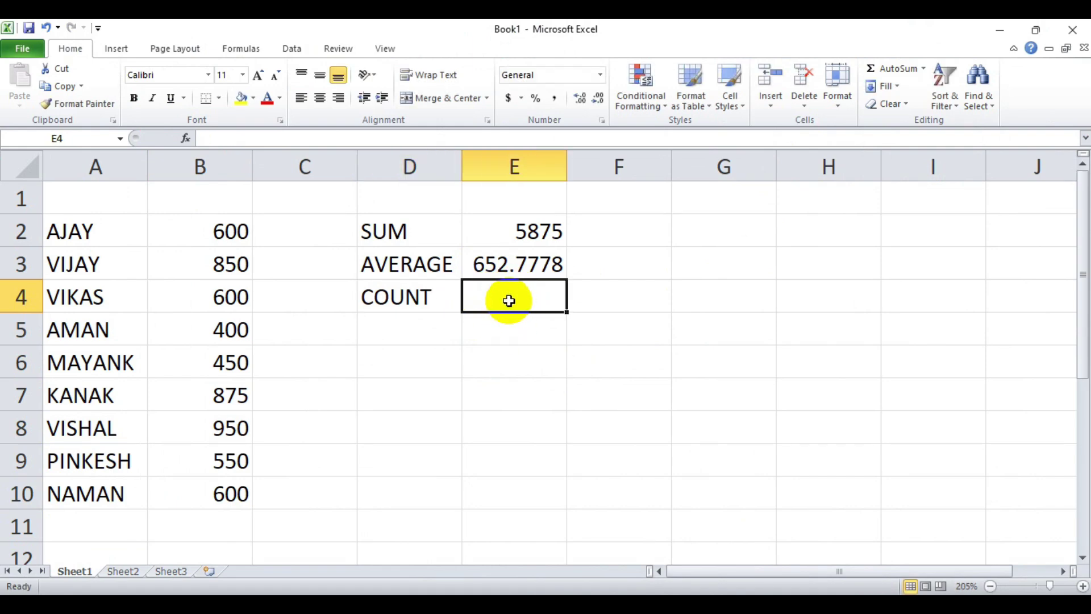
{"action": "left_click", "coordinate": [924, 71]}
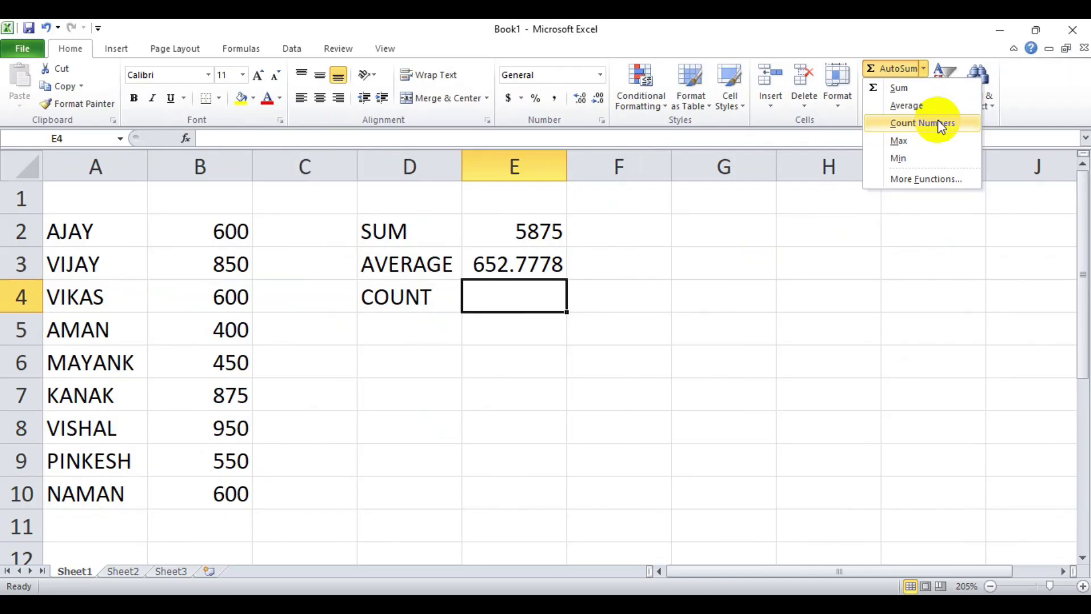
Insert Count Numbers in E4 over B2:B10 so it shows 9.
{"action": "left_click", "coordinate": [939, 123]}
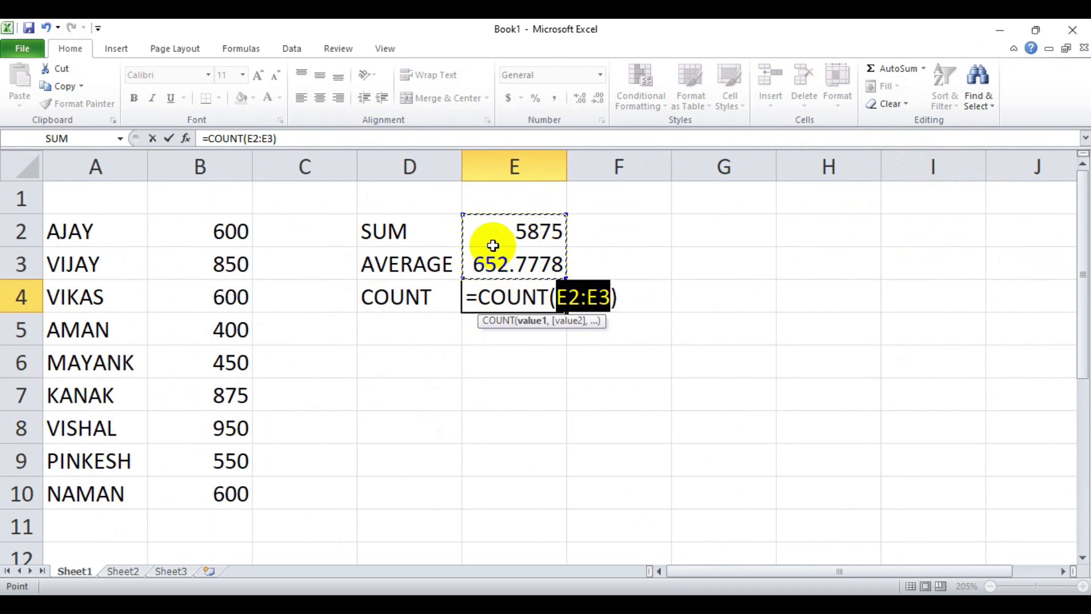
{"action": "left_click_drag", "start_coordinate": [223, 229], "coordinate": [226, 487]}
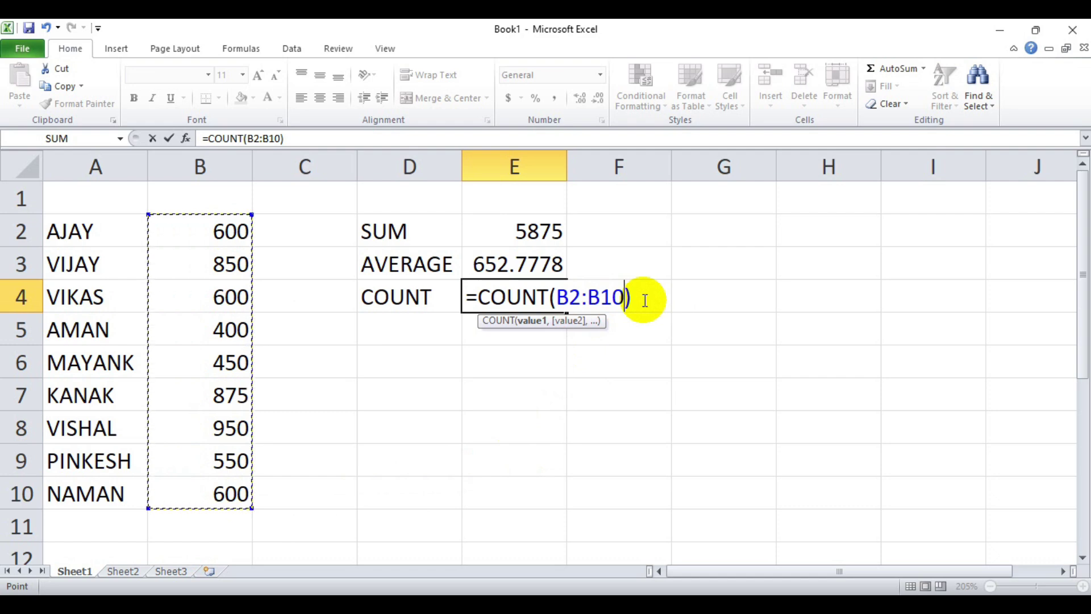
{"action": "key", "text": "Return"}
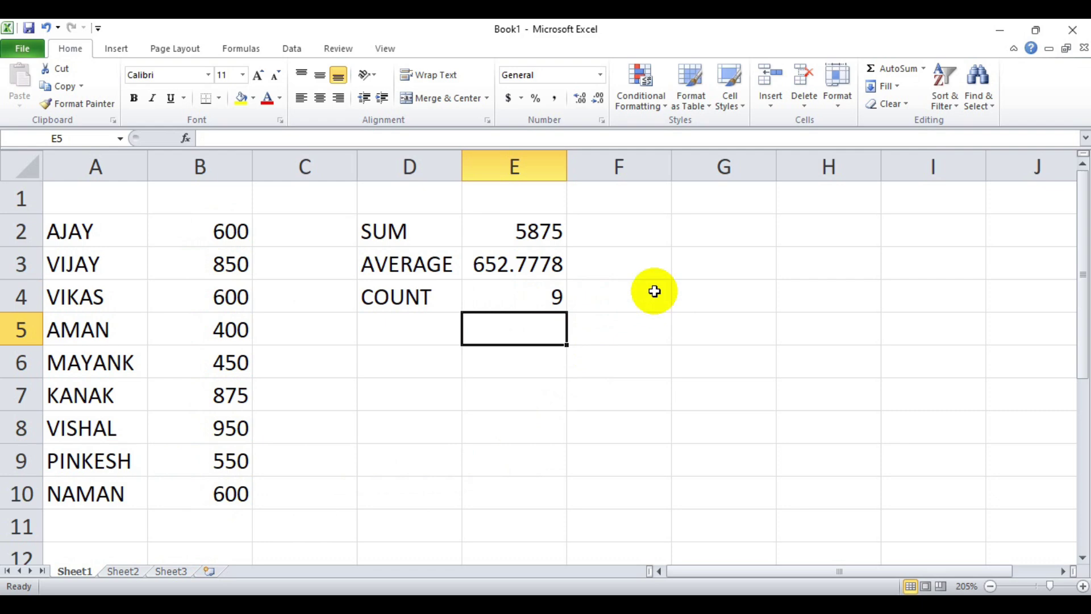
Check the COUNT result of 9 against the nine amounts in B2:B10.
{"action": "left_click", "coordinate": [534, 301]}
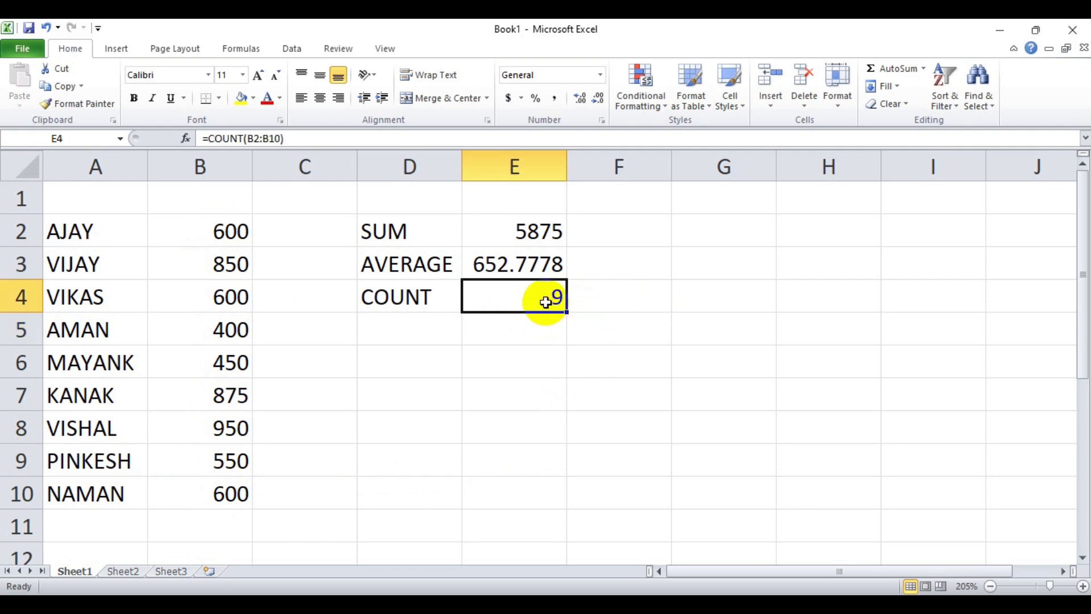
{"action": "left_click", "coordinate": [205, 233]}
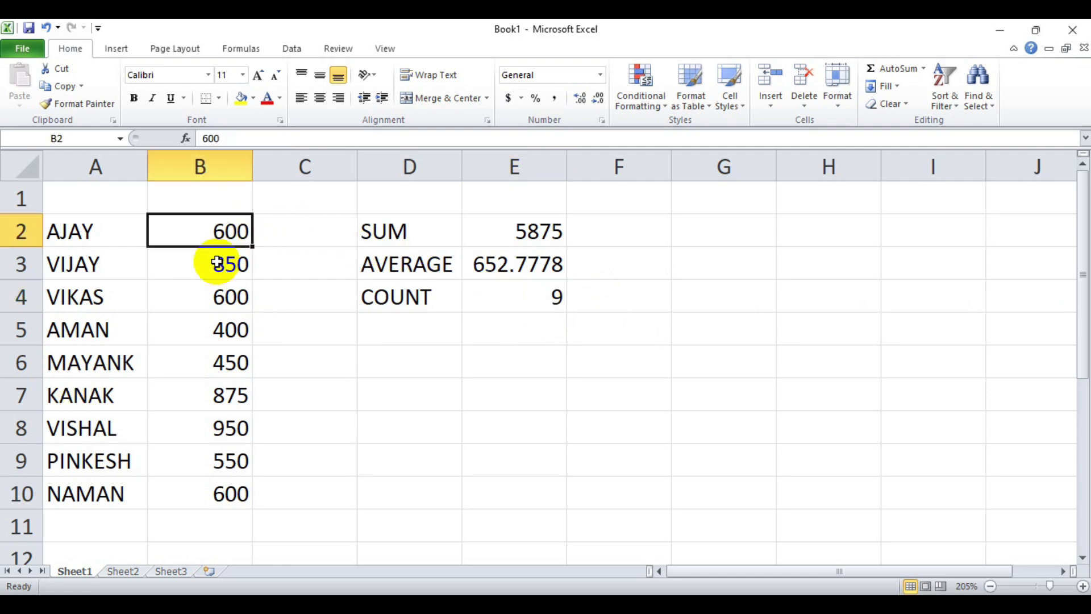
{"action": "left_click_drag", "start_coordinate": [211, 226], "coordinate": [214, 487]}
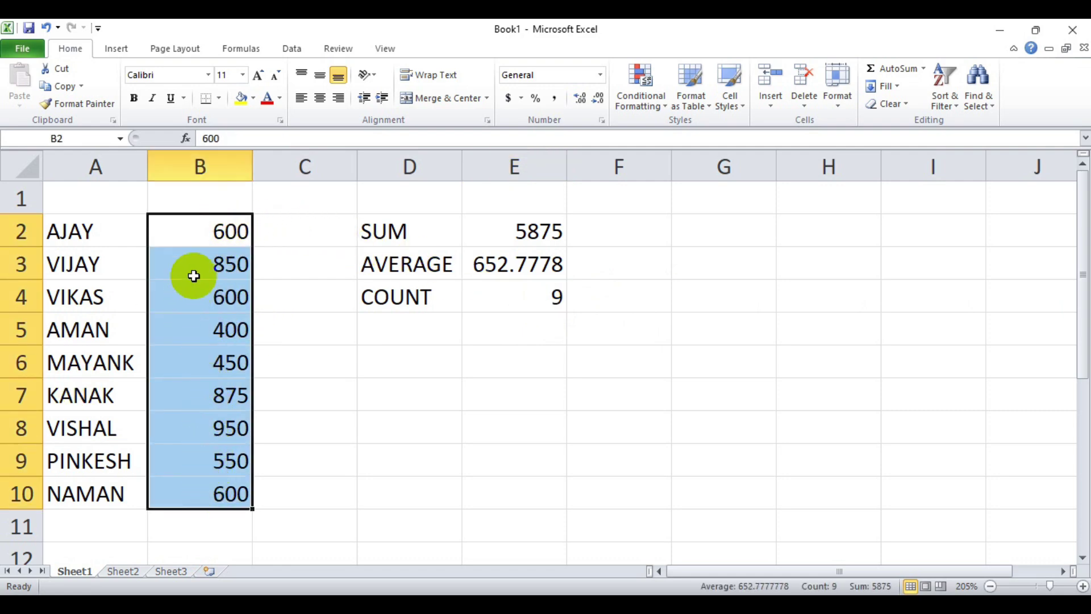
{"action": "left_click", "coordinate": [207, 231]}
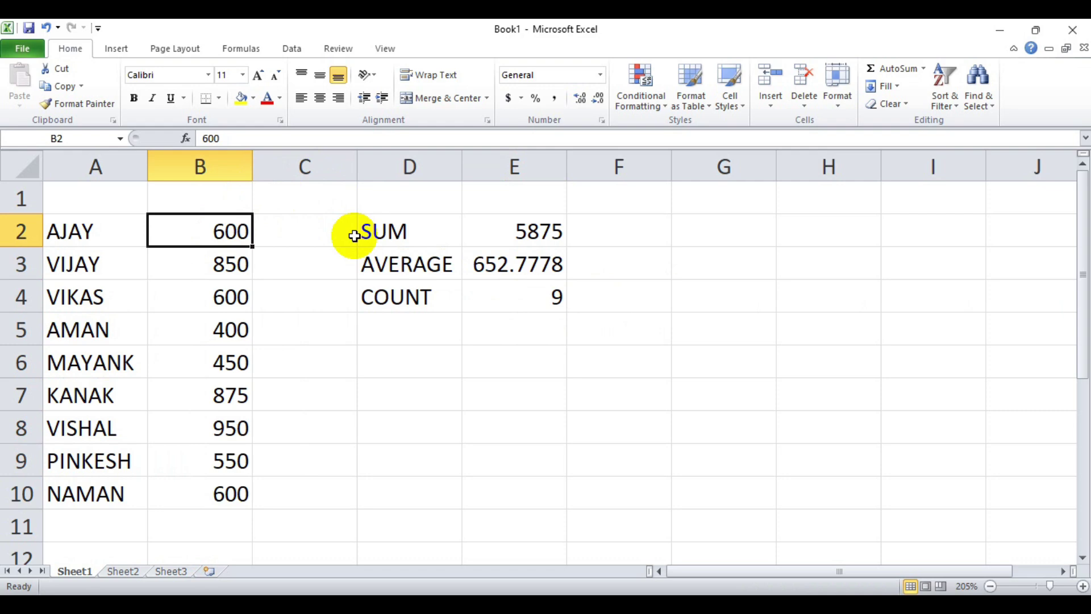
{"action": "key", "text": "Down"}
{"action": "key", "text": "Down"}
{"action": "key", "text": "Down"}
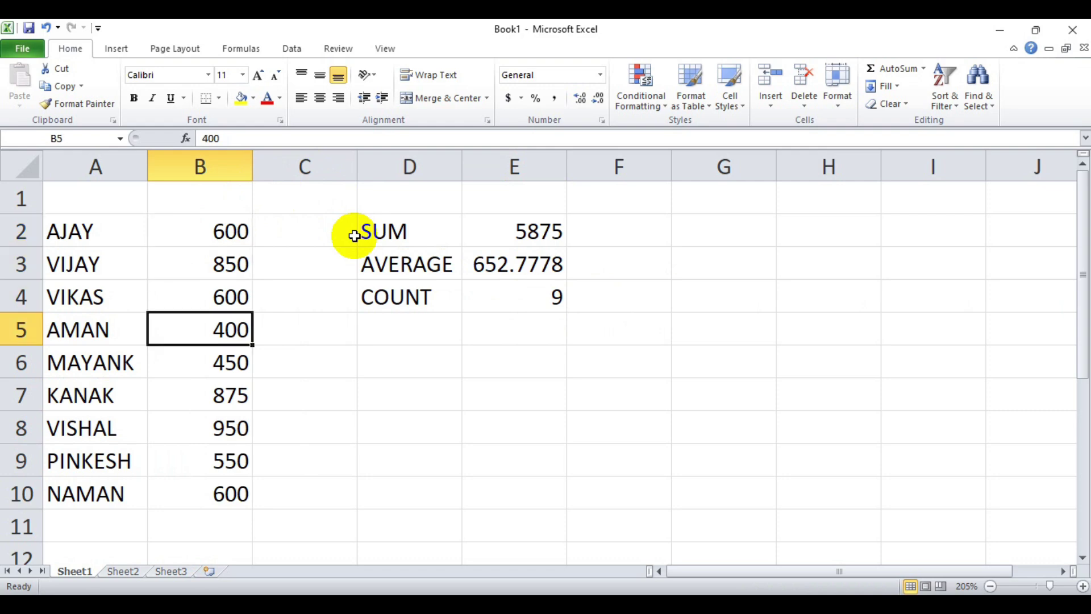
{"action": "key", "text": "Down"}
{"action": "key", "text": "Down"}
{"action": "key", "text": "Down"}
{"action": "key", "text": "Down"}
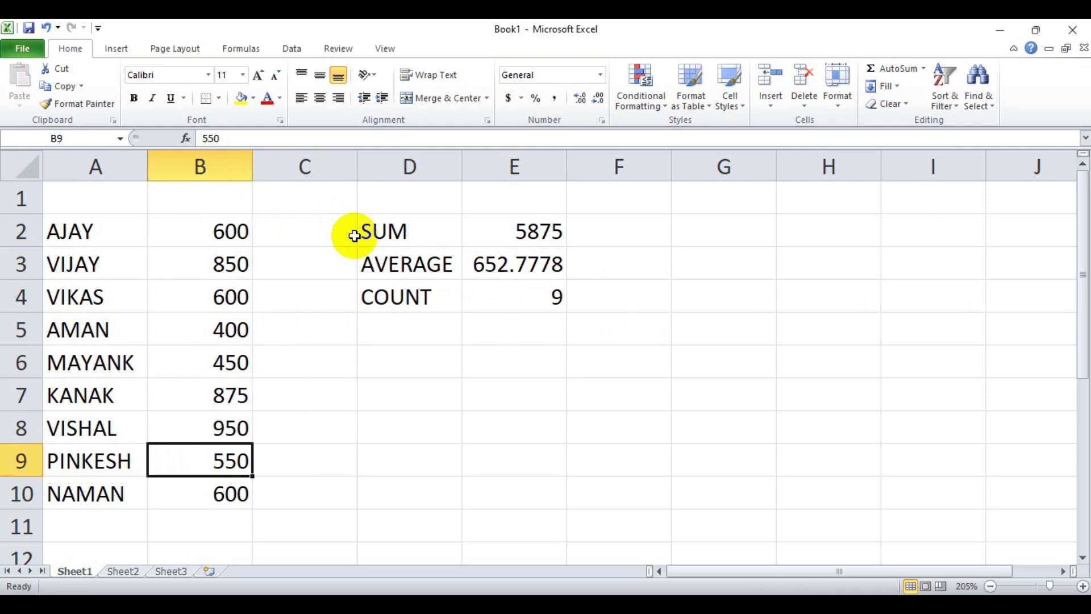
{"action": "key", "text": "Down"}
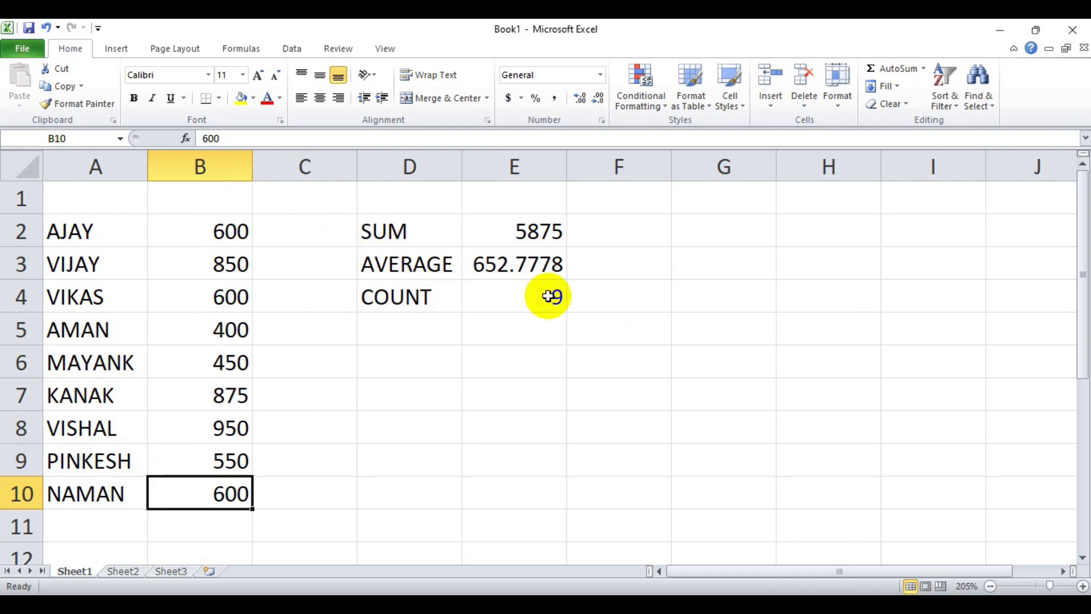
{"action": "left_click", "coordinate": [549, 297]}
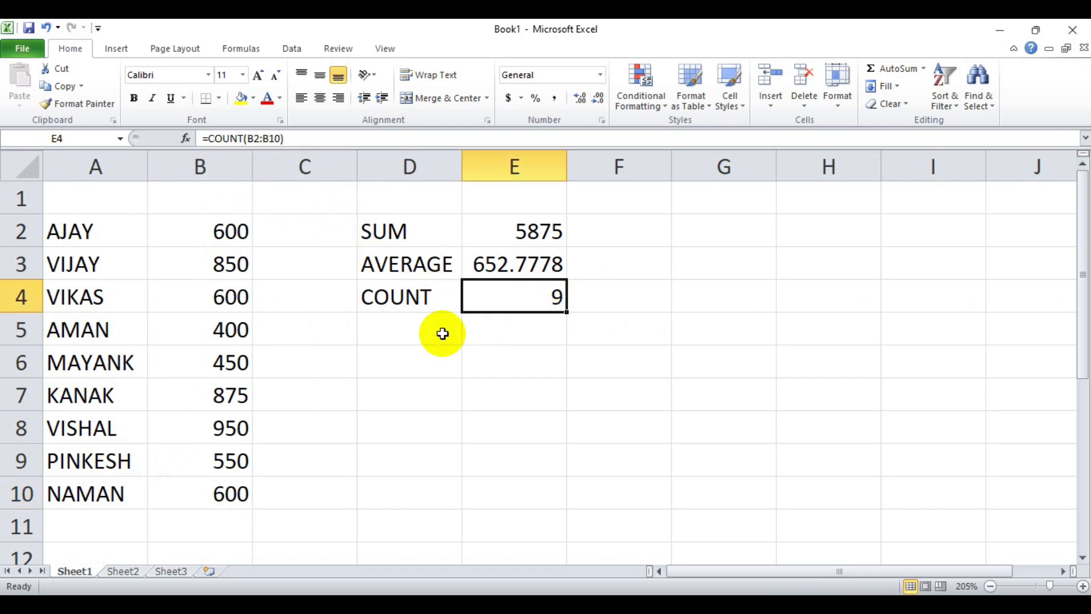
{"action": "left_click", "coordinate": [443, 334]}
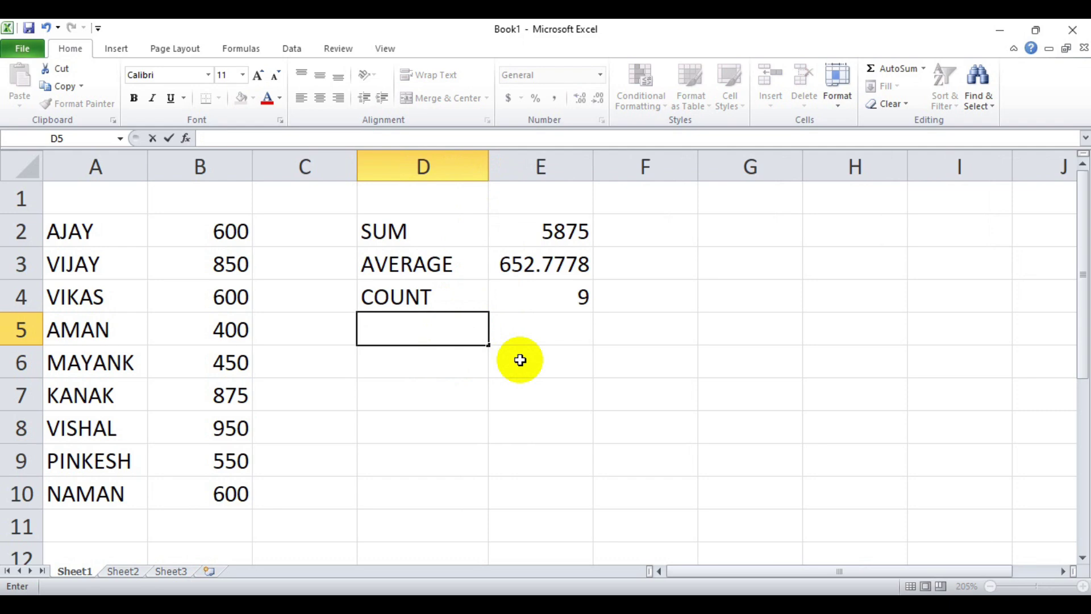
Finish the MAXIMUM label in D5 and select E5 for its result.
{"action": "type", "text": "MAXIMUM"}
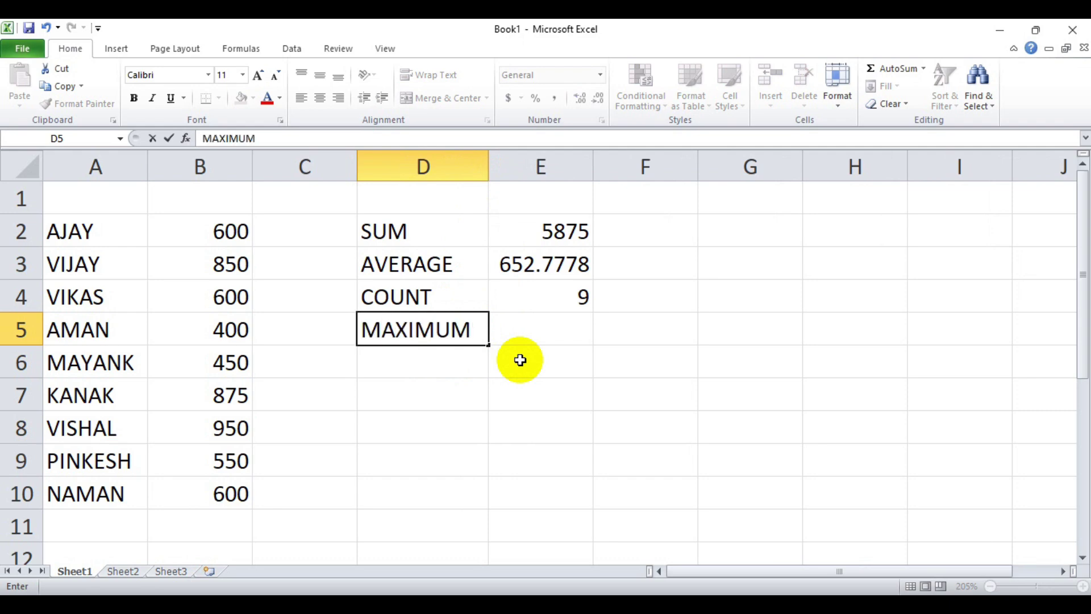
{"action": "key", "text": "Return"}
{"action": "key", "text": "Up"}
{"action": "key", "text": "Right"}
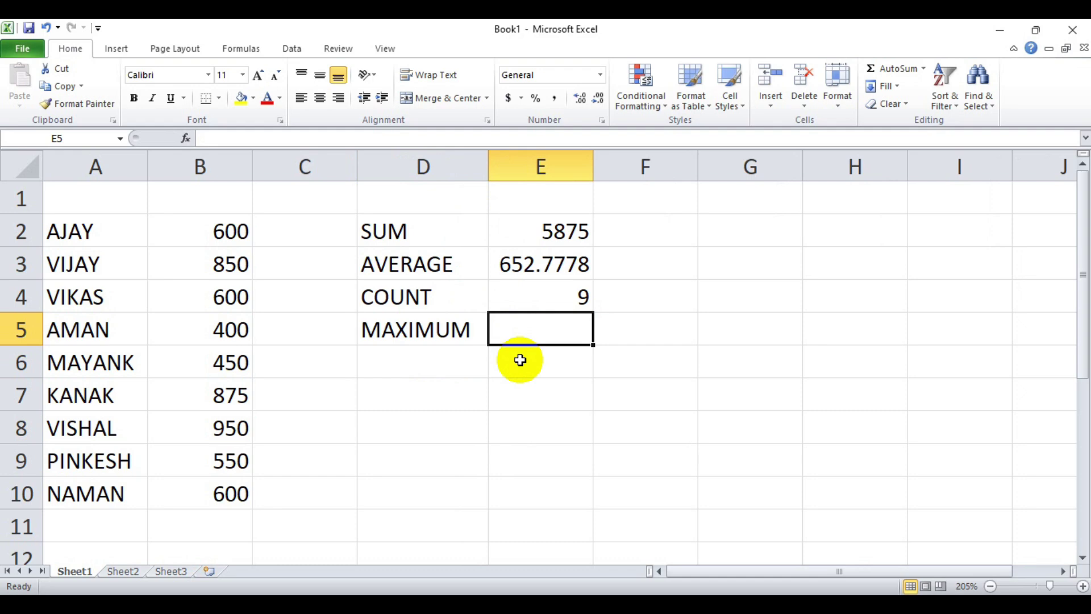
{"action": "left_click_drag", "start_coordinate": [223, 229], "coordinate": [235, 492]}
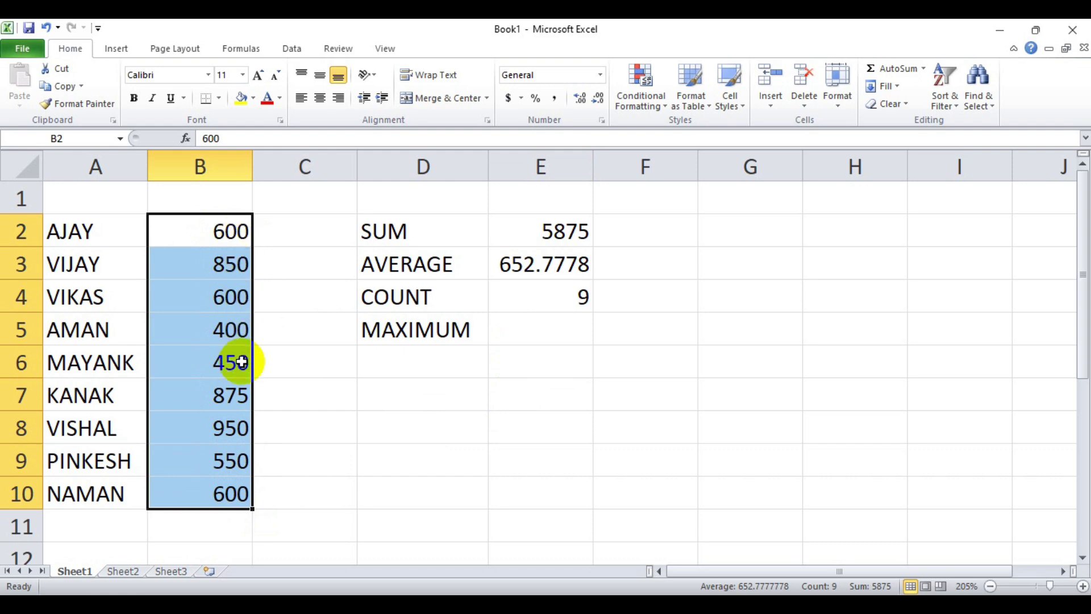
{"action": "left_click", "coordinate": [520, 331]}
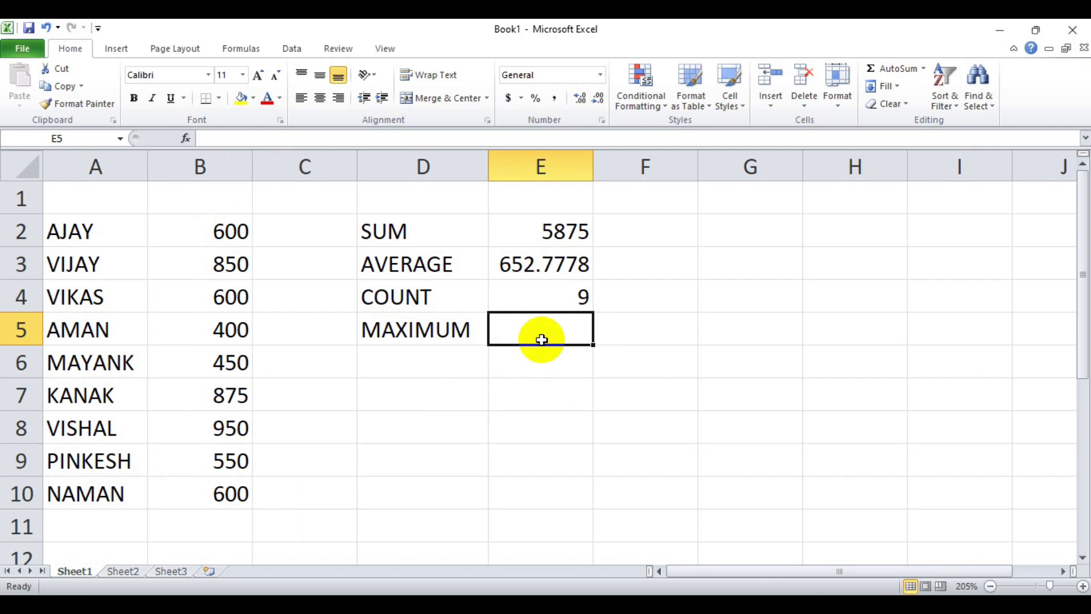
Insert AutoSum Max over B2:B10 in E5, showing 950, and confirm it matches B8.
{"action": "left_click", "coordinate": [924, 72]}
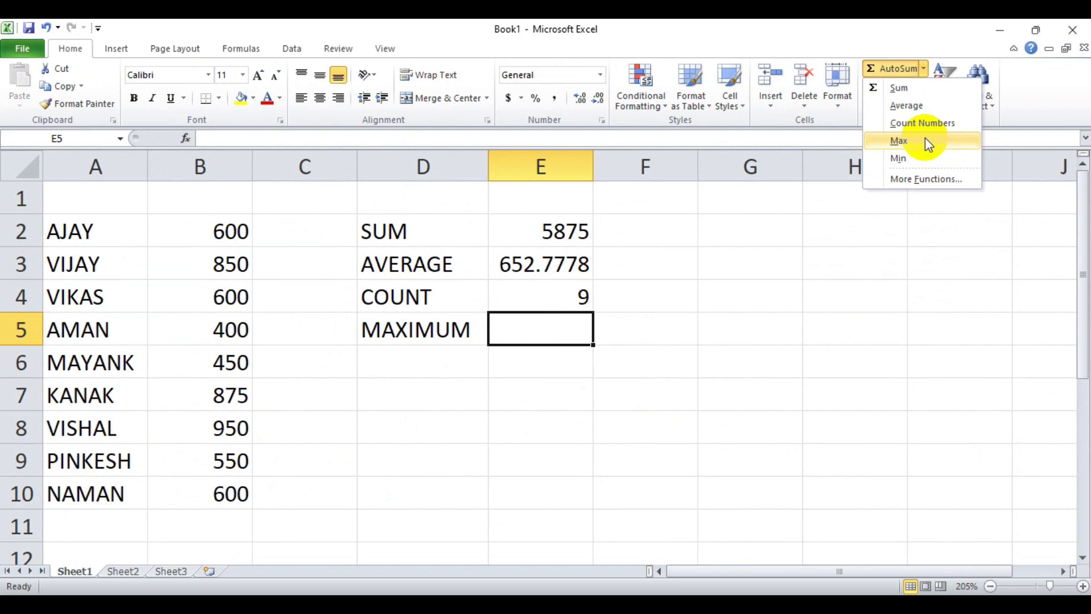
{"action": "left_click", "coordinate": [928, 144]}
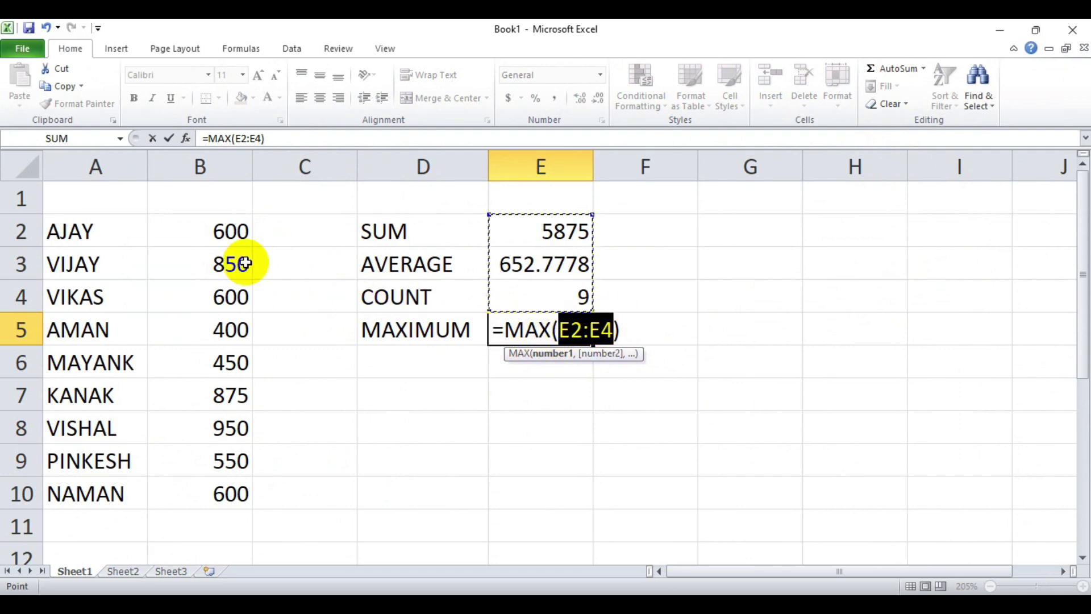
{"action": "left_click_drag", "start_coordinate": [215, 233], "coordinate": [221, 492]}
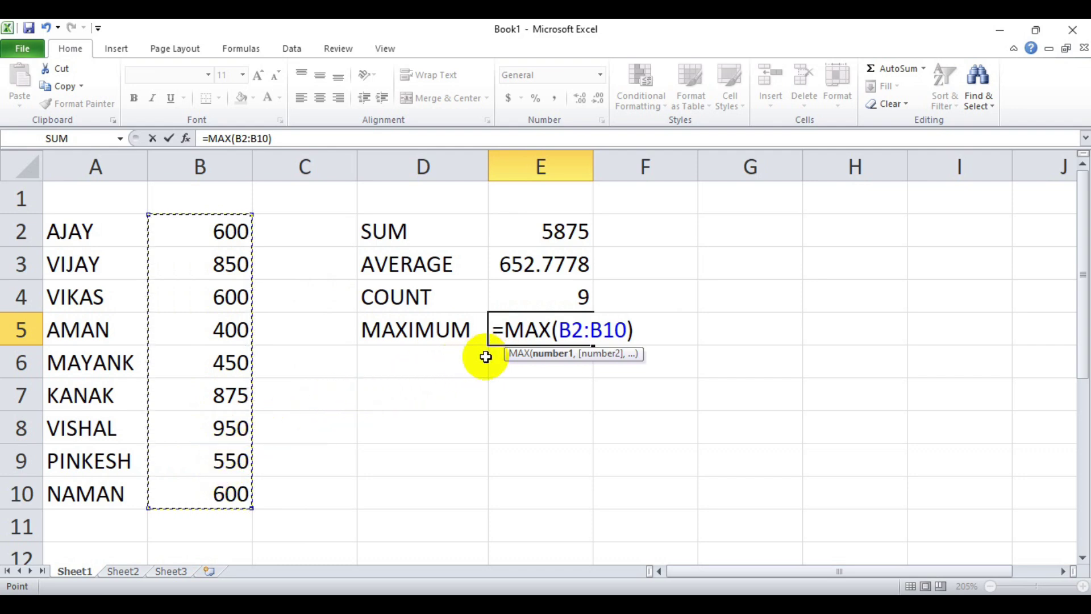
{"action": "key", "text": "Return"}
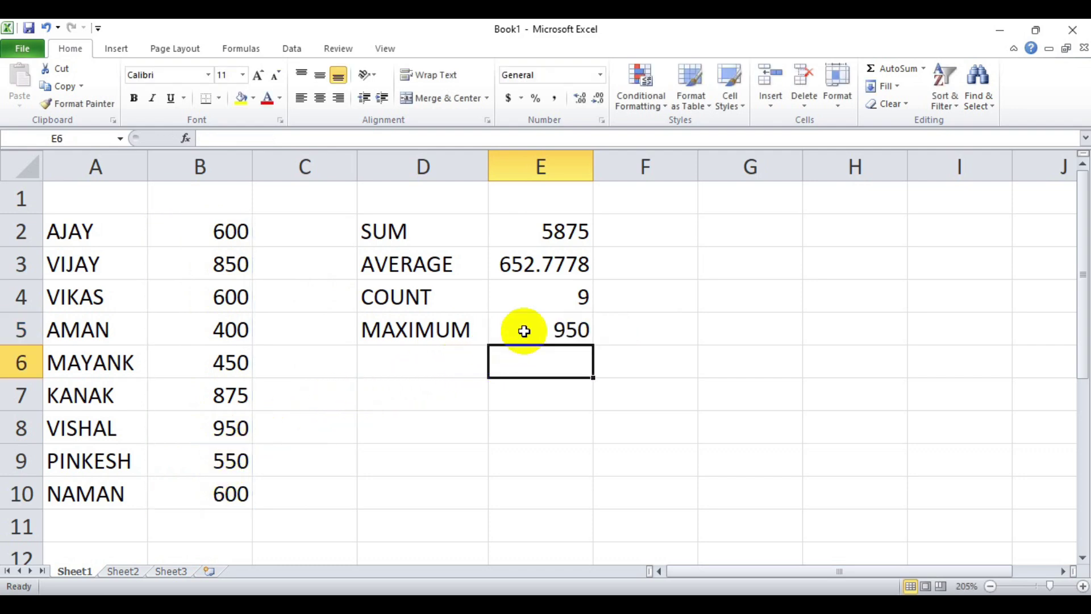
{"action": "left_click", "coordinate": [523, 325]}
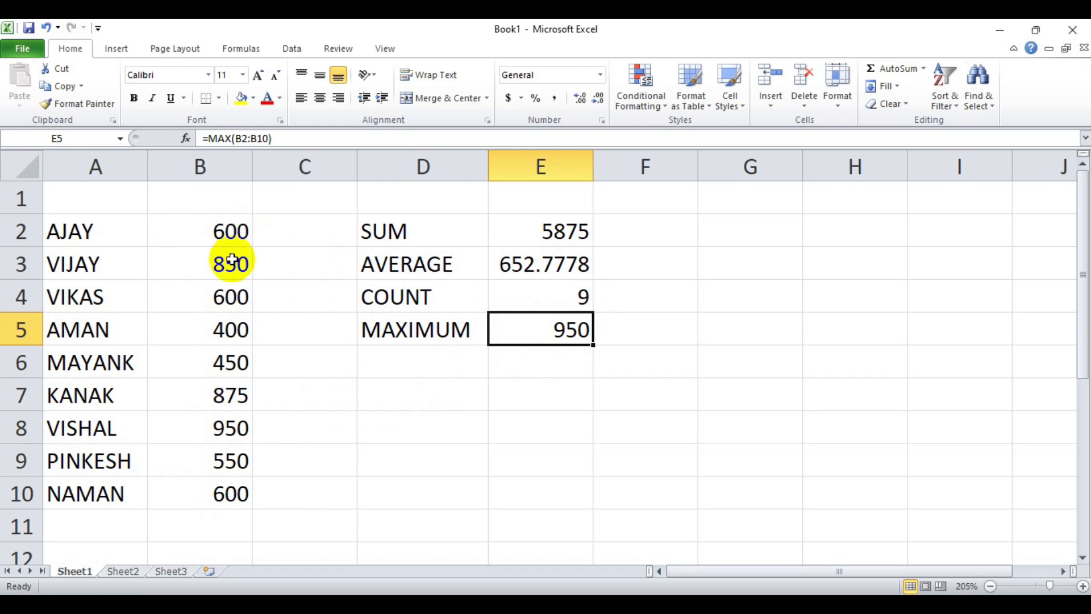
{"action": "left_click", "coordinate": [218, 431]}
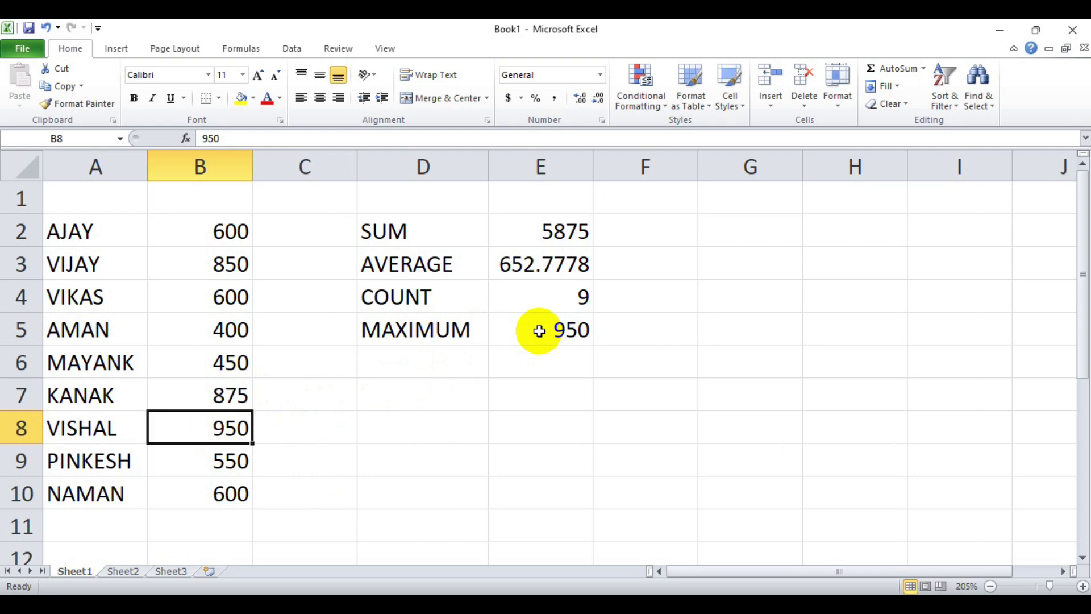
Label D6 MINIMUM and select E6 for its result.
{"action": "left_click", "coordinate": [449, 361]}
{"action": "type", "text": "MINIMUM"}
{"action": "left_click", "coordinate": [531, 359]}
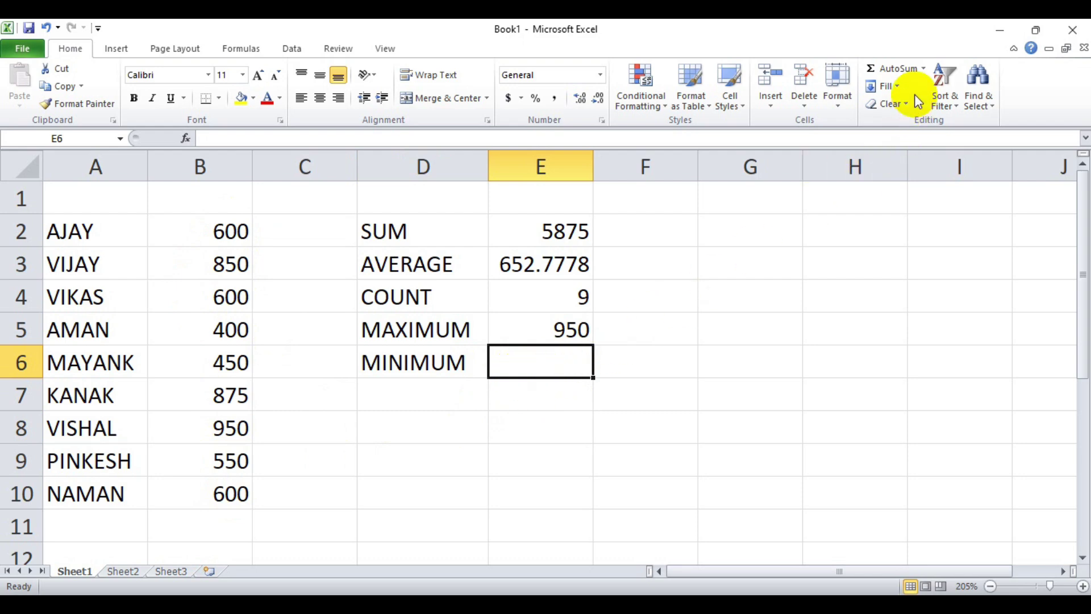
Insert AutoSum Min over B2:B10 in E6, showing 400, and check it against B5.
{"action": "left_click", "coordinate": [924, 69]}
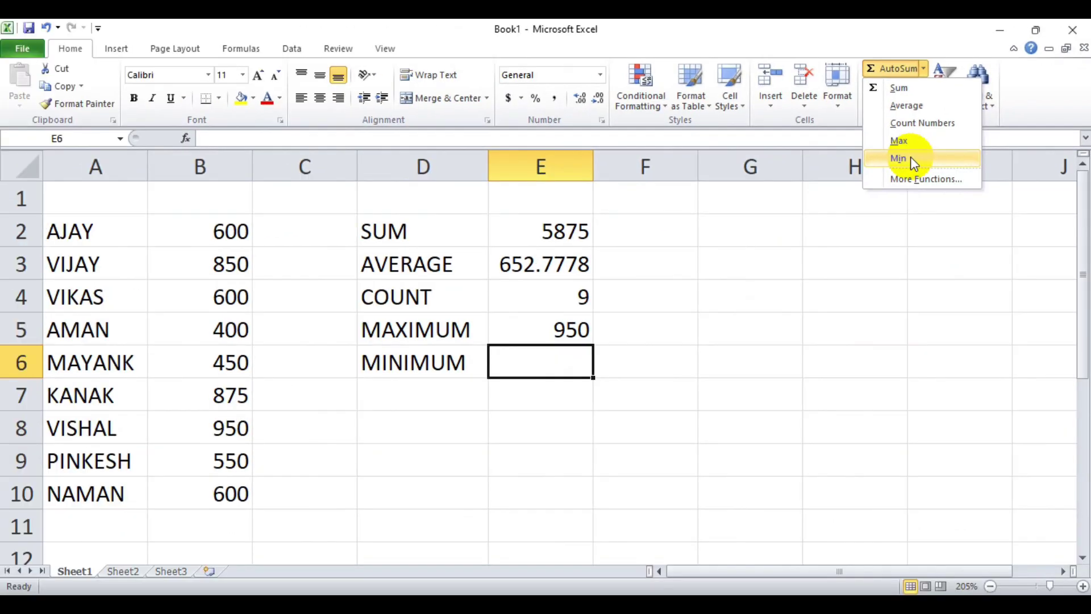
{"action": "left_click", "coordinate": [911, 162]}
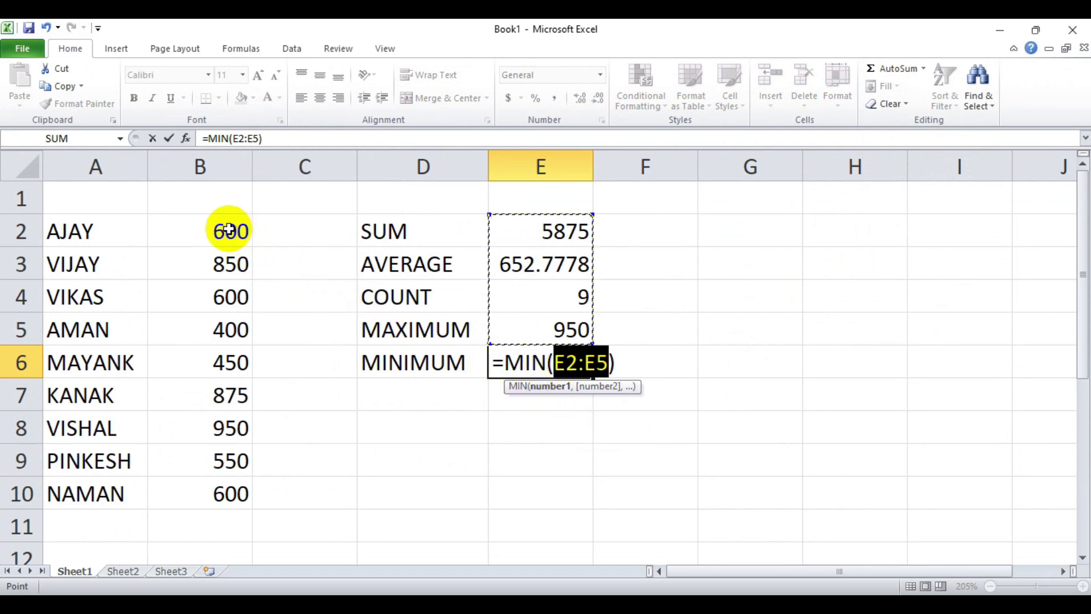
{"action": "left_click_drag", "start_coordinate": [228, 229], "coordinate": [228, 489]}
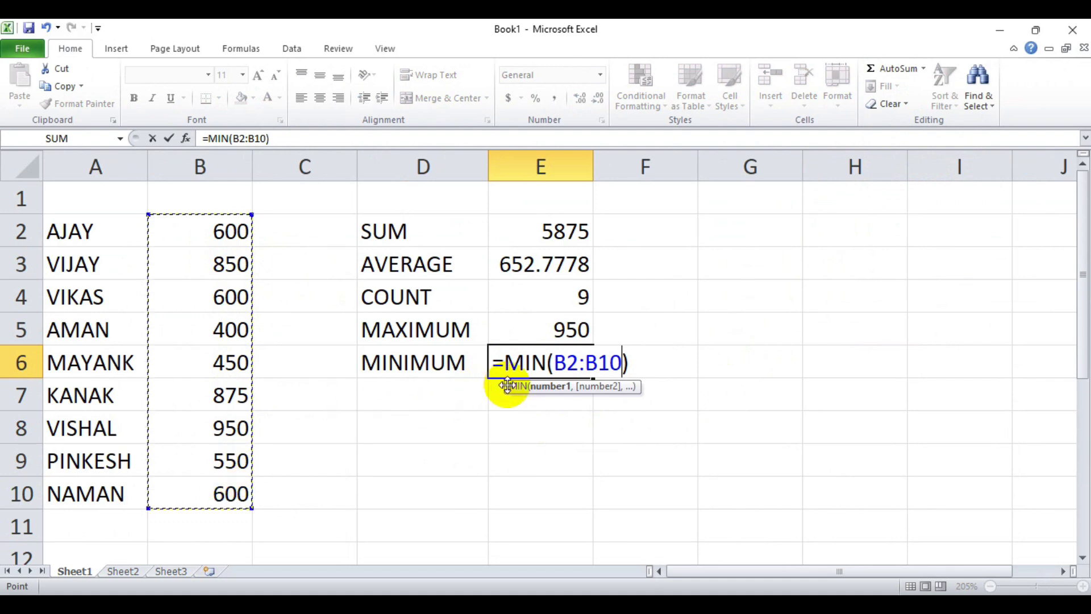
{"action": "key", "text": "Return"}
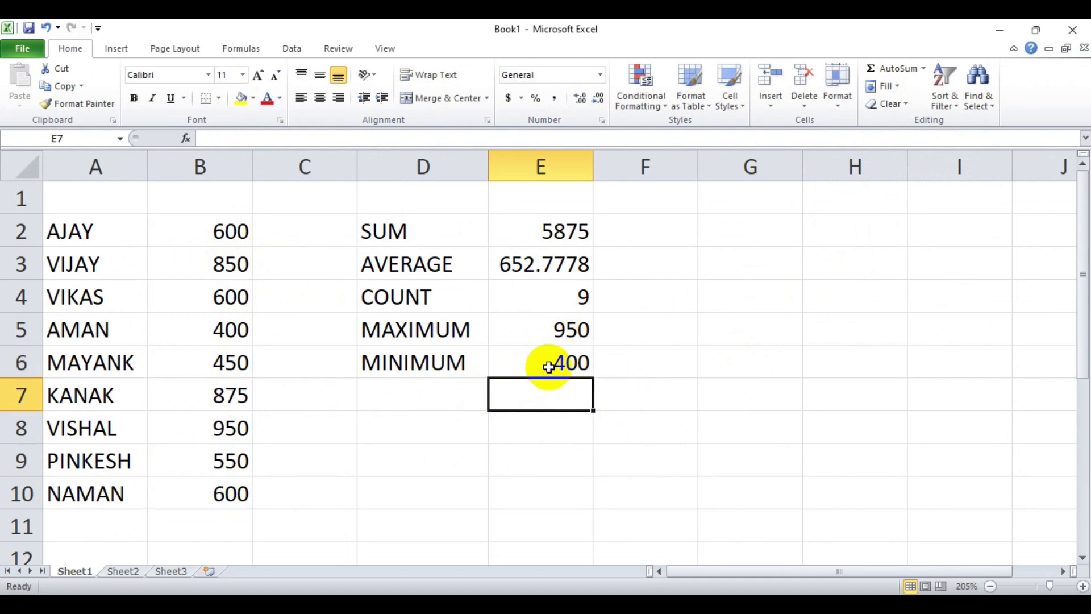
{"action": "left_click", "coordinate": [548, 369]}
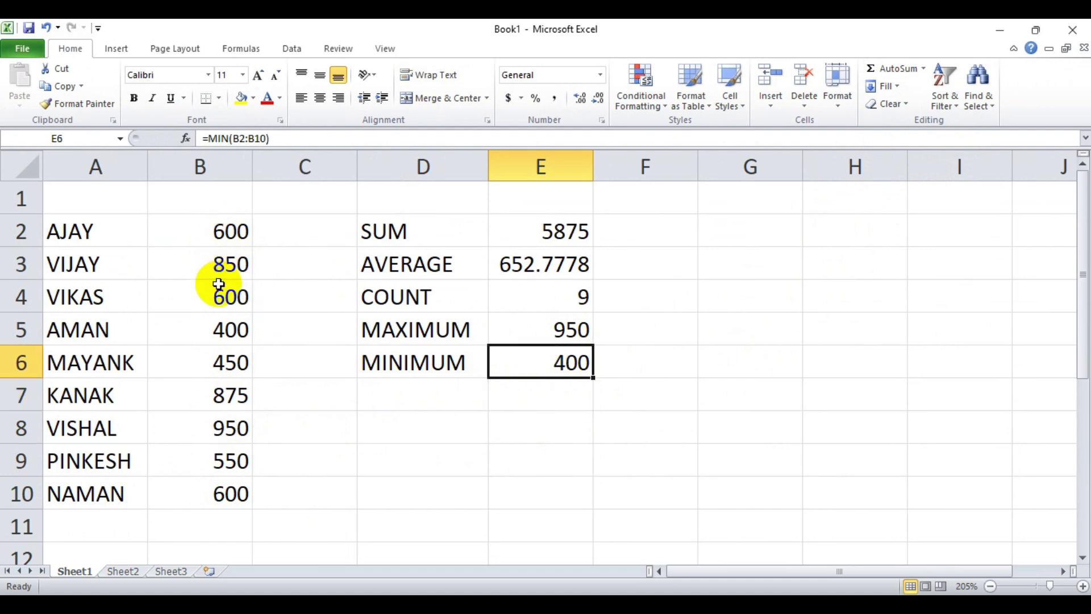
{"action": "left_click", "coordinate": [226, 336]}
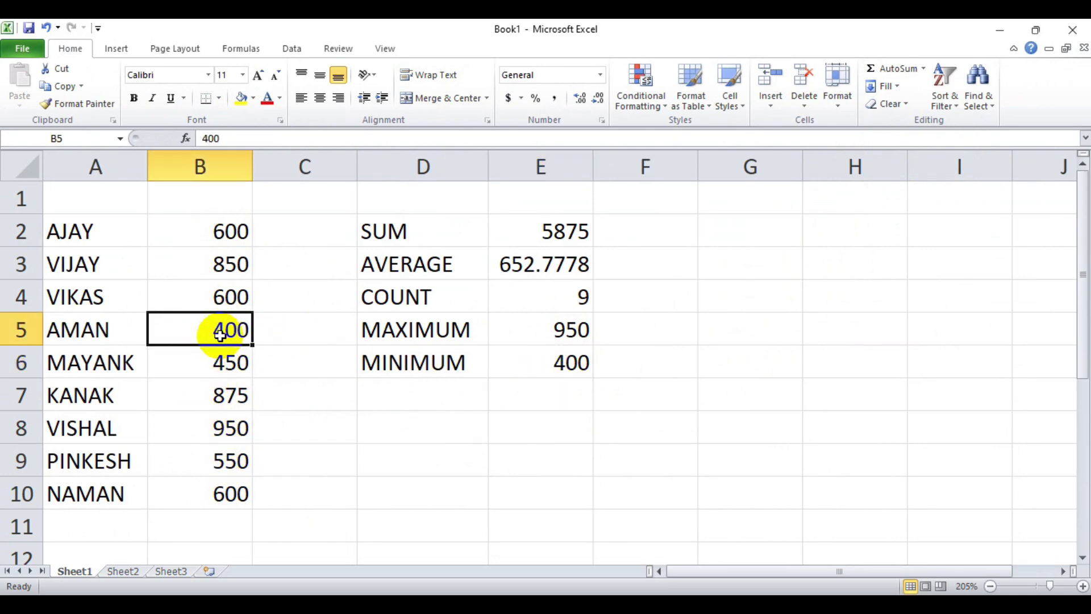
{"action": "left_click", "coordinate": [223, 298]}
Change the amount in B4 to 200 and verify results update to 5475, 608.3333 and 200.
{"action": "type", "text": "2"}
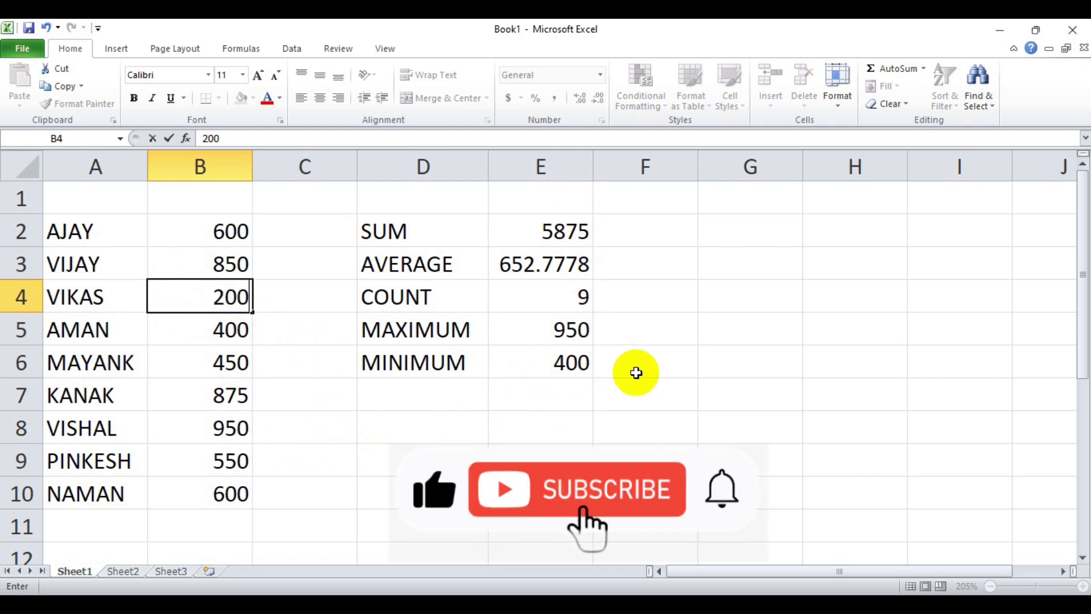
{"action": "left_click", "coordinate": [654, 398]}
{"action": "left_click", "coordinate": [570, 375]}
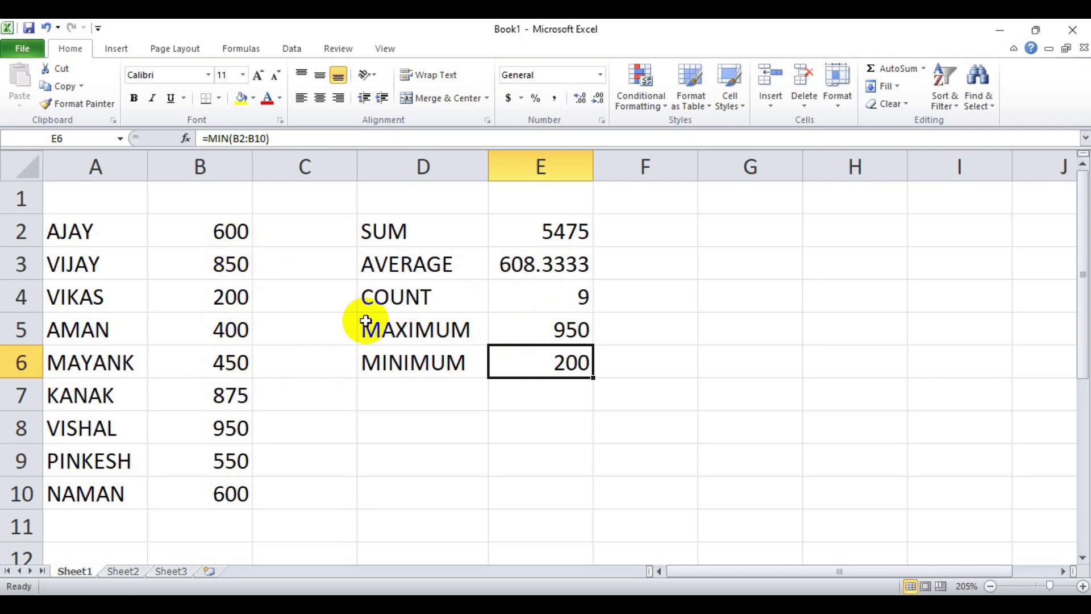
{"action": "left_click", "coordinate": [556, 264]}
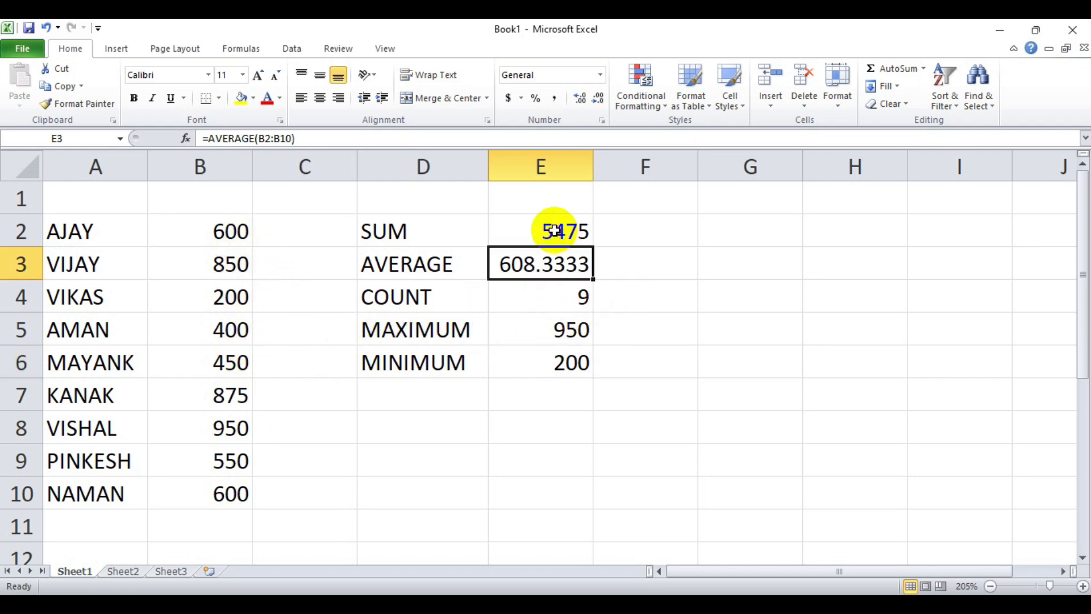
{"action": "left_click", "coordinate": [555, 231]}
{"action": "left_click", "coordinate": [556, 264]}
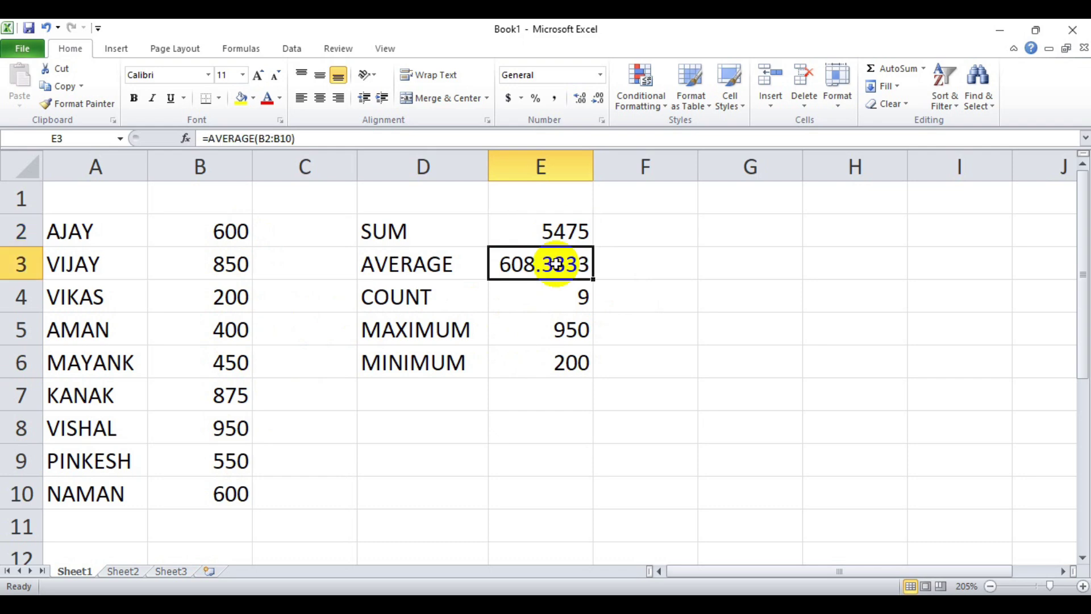
{"action": "left_click", "coordinate": [571, 363]}
{"action": "type", "text": "LENGTH"}
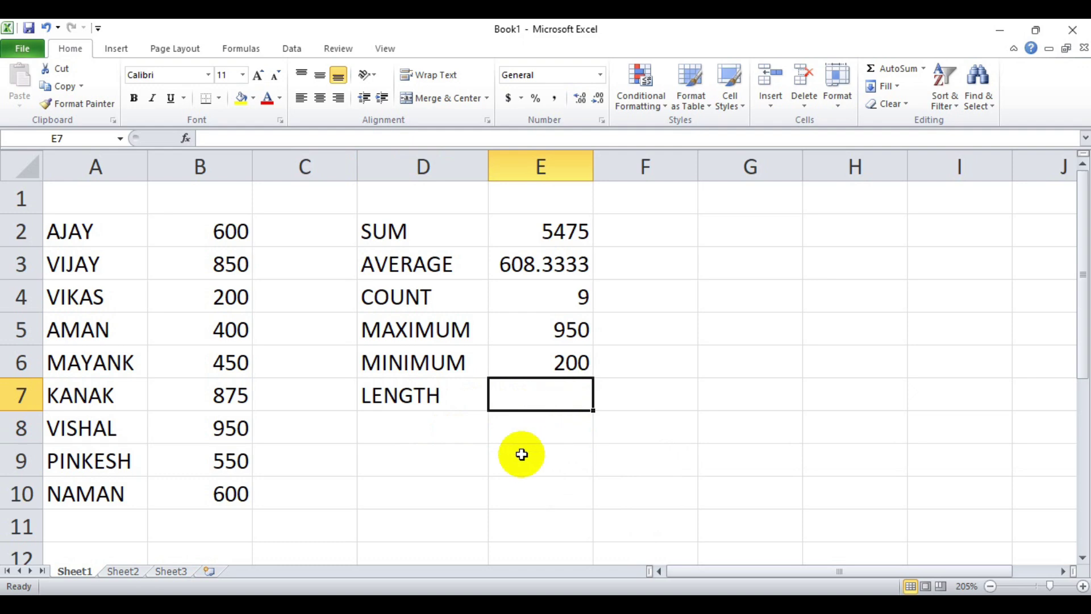
Enter =LEN(A10) in E7 beside the LENGTH label, giving 5 for NAMAN.
{"action": "left_click", "coordinate": [418, 395]}
{"action": "left_click", "coordinate": [525, 398]}
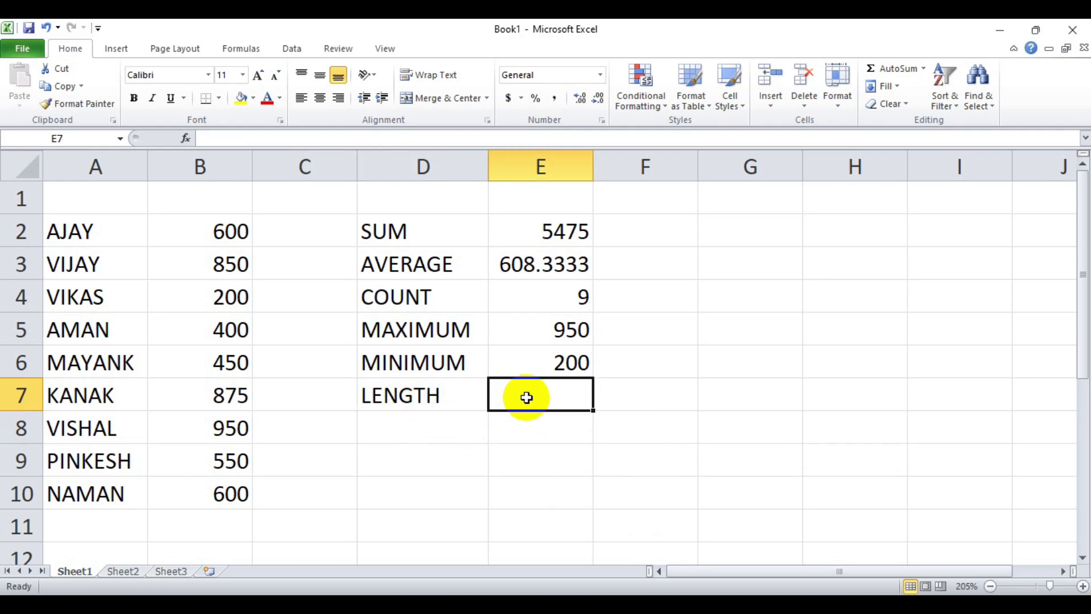
{"action": "type", "text": "="}
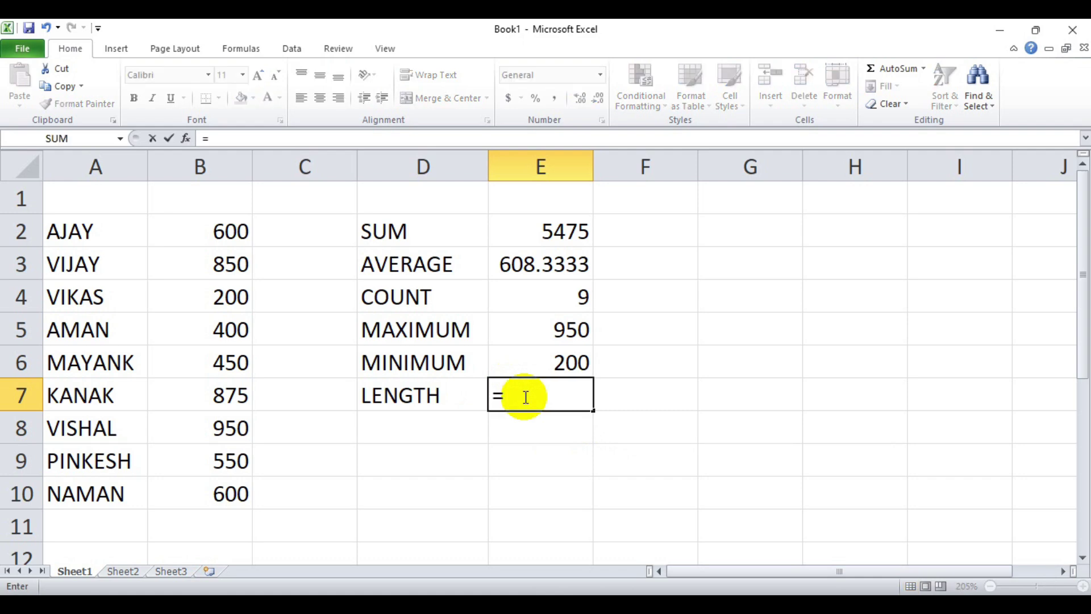
{"action": "type", "text": "LE"}
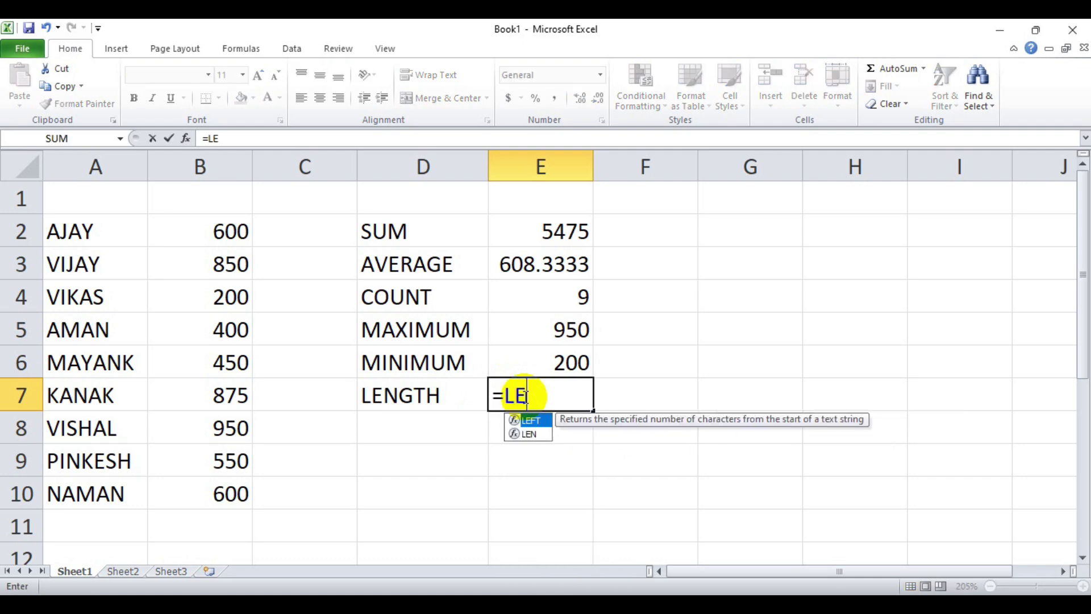
{"action": "type", "text": "N"}
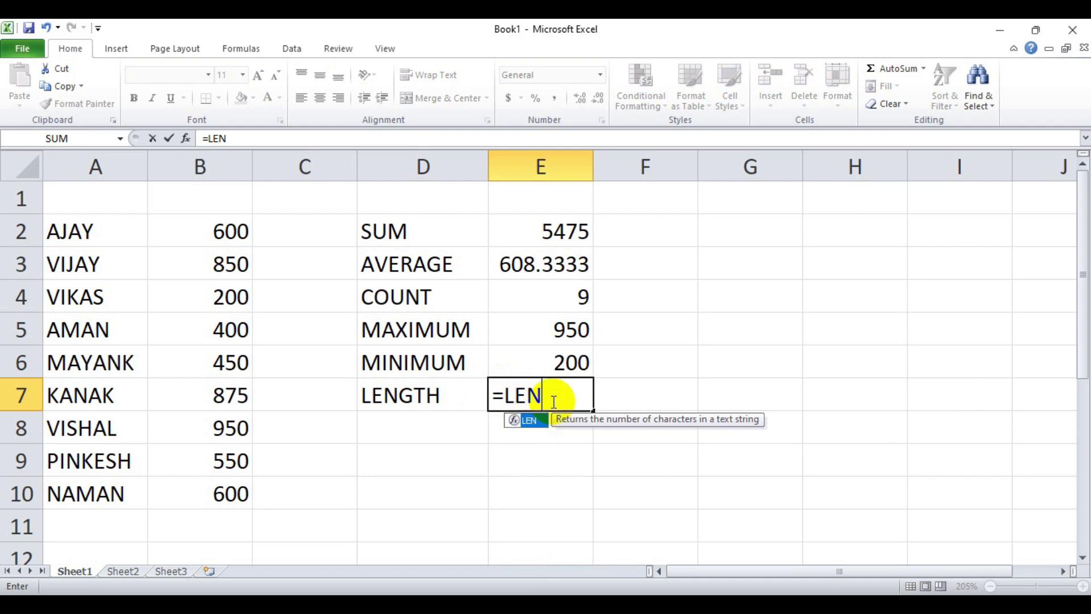
{"action": "type", "text": "("}
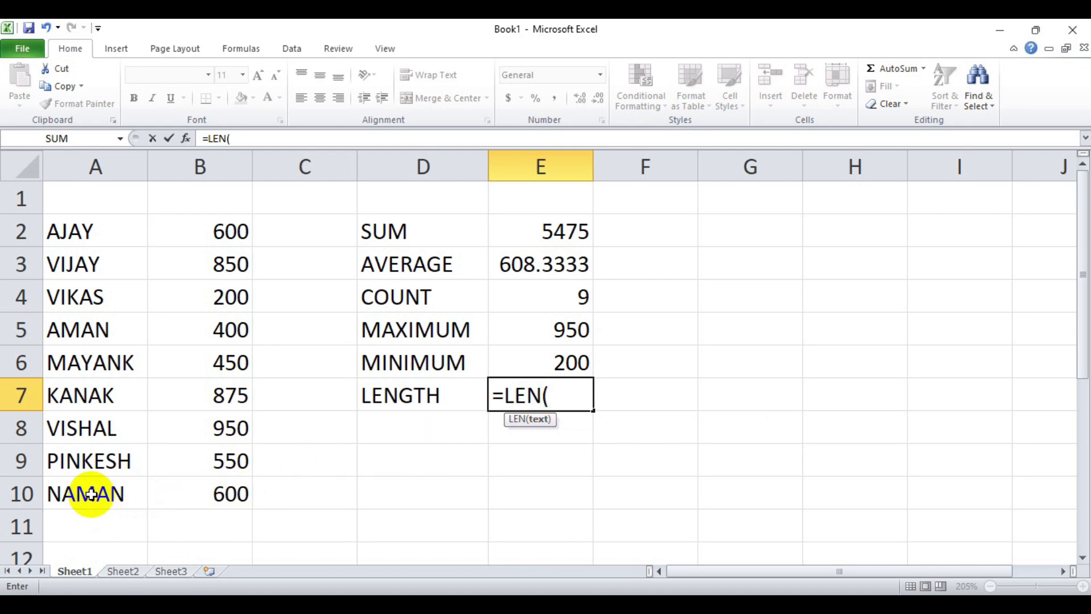
{"action": "left_click", "coordinate": [91, 494]}
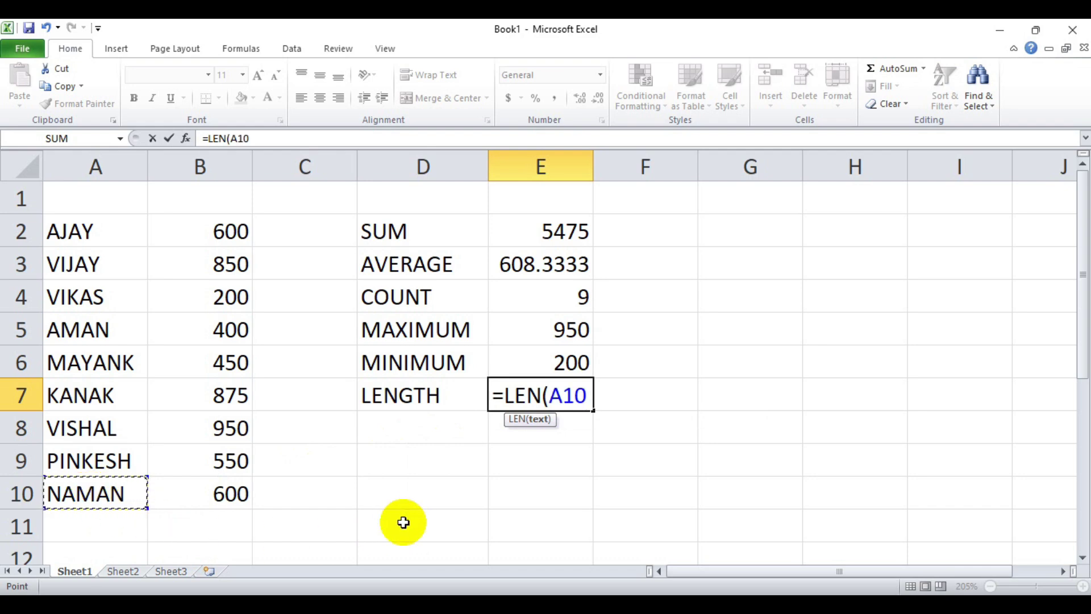
{"action": "type", "text": ")"}
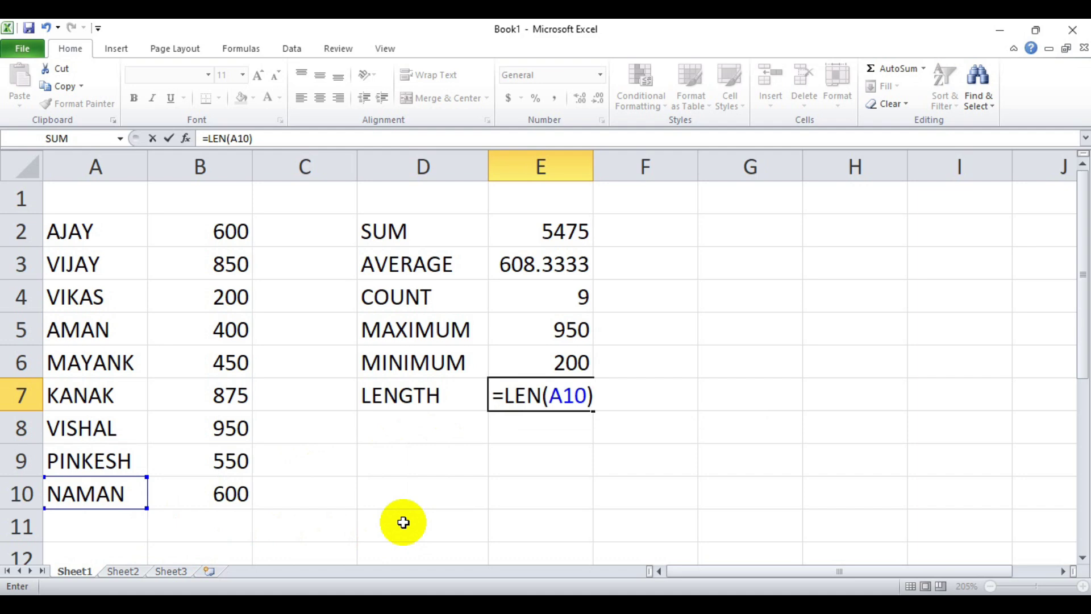
{"action": "key", "text": "Return"}
{"action": "key", "text": "Up"}
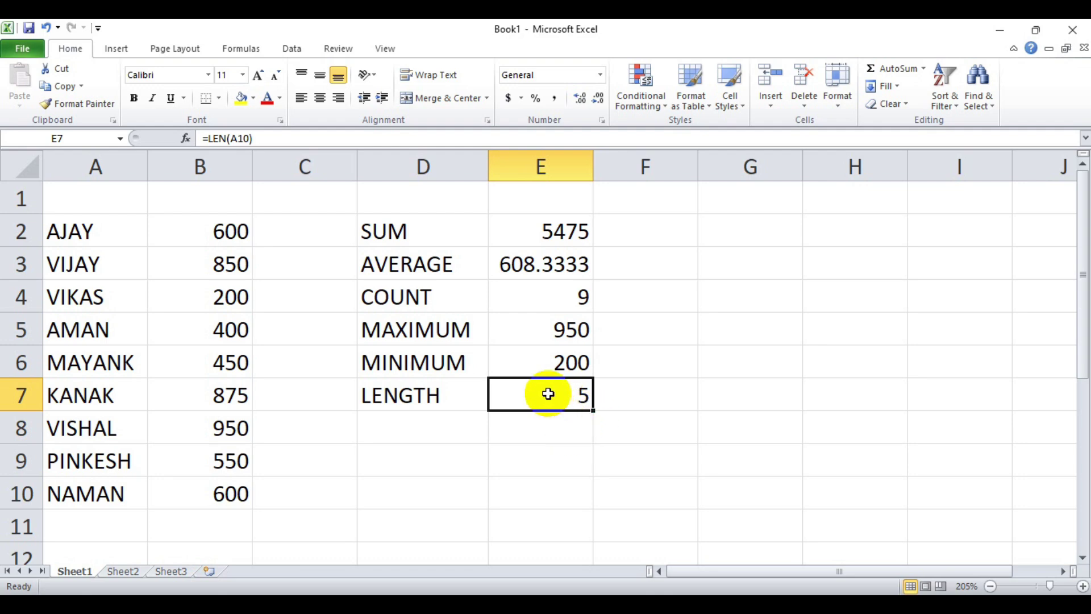
{"action": "left_click", "coordinate": [602, 435]}
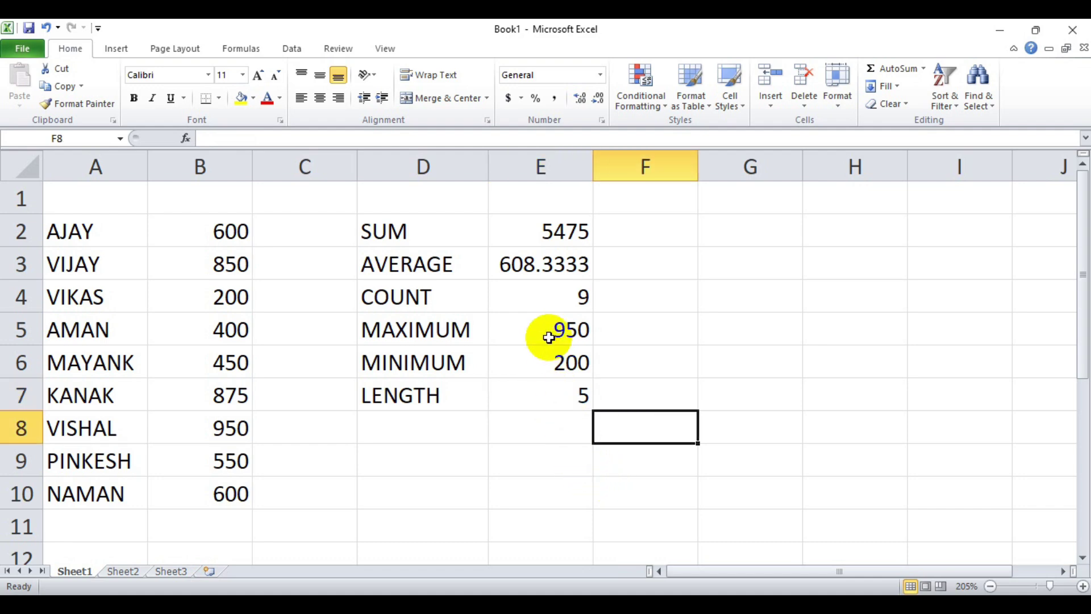
{"action": "left_click", "coordinate": [536, 231]}
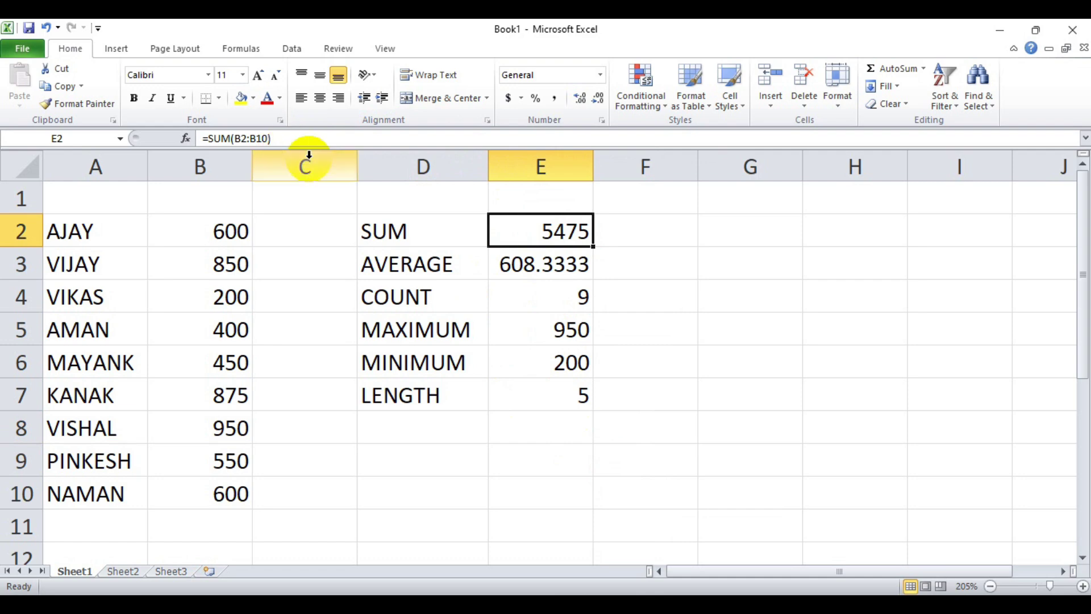
{"action": "left_click", "coordinate": [523, 296]}
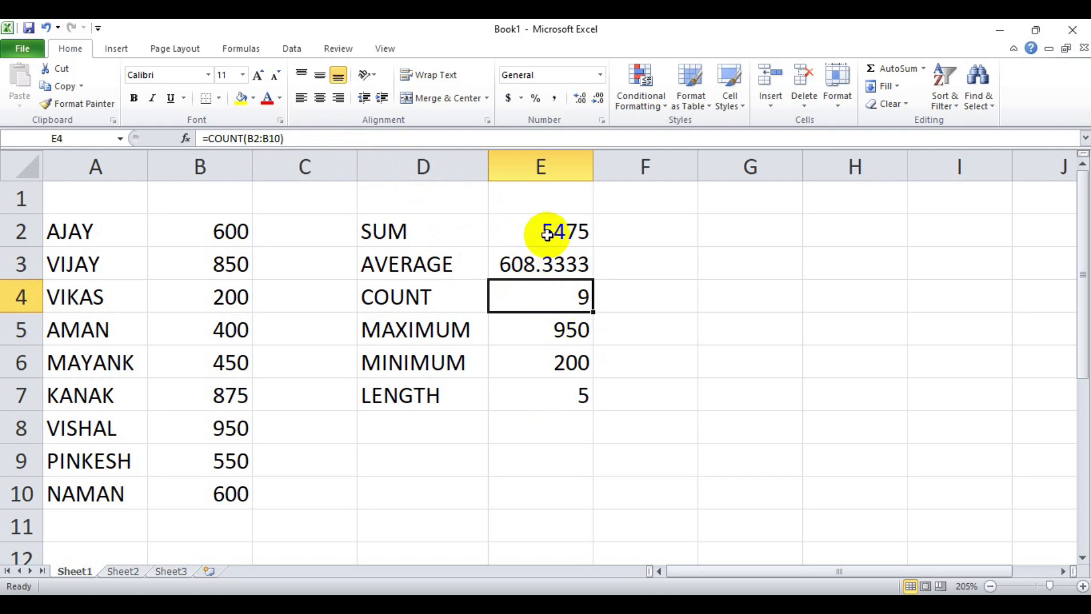
{"action": "left_click_drag", "start_coordinate": [550, 230], "coordinate": [563, 386]}
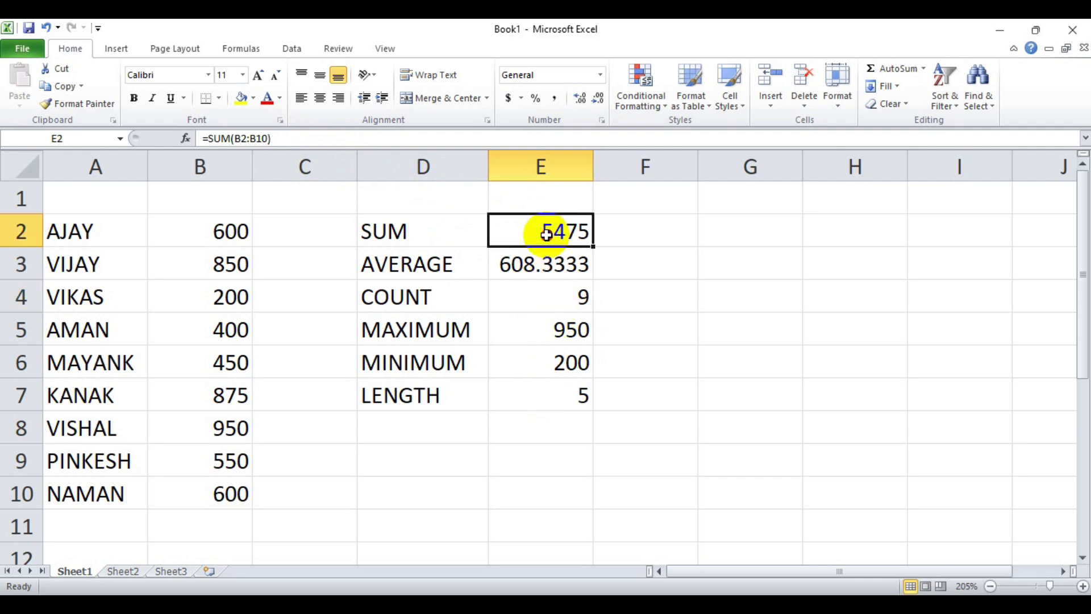
{"action": "left_click", "coordinate": [577, 448]}
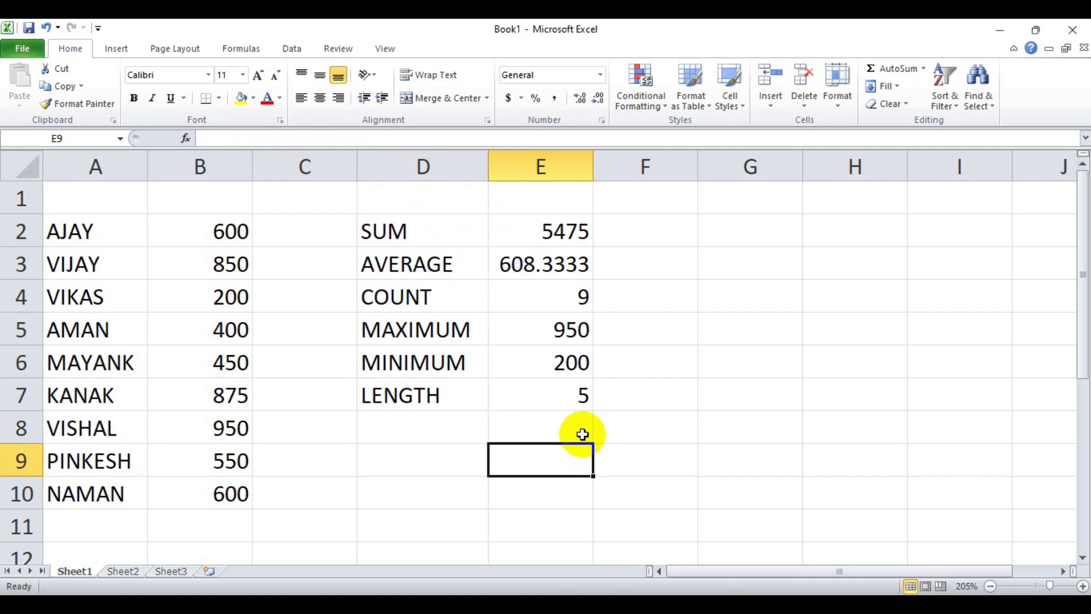
{"action": "left_click", "coordinate": [585, 432]}
{"action": "scroll", "coordinate": [667, 71], "scroll_direction": "down", "scroll_amount": 3}
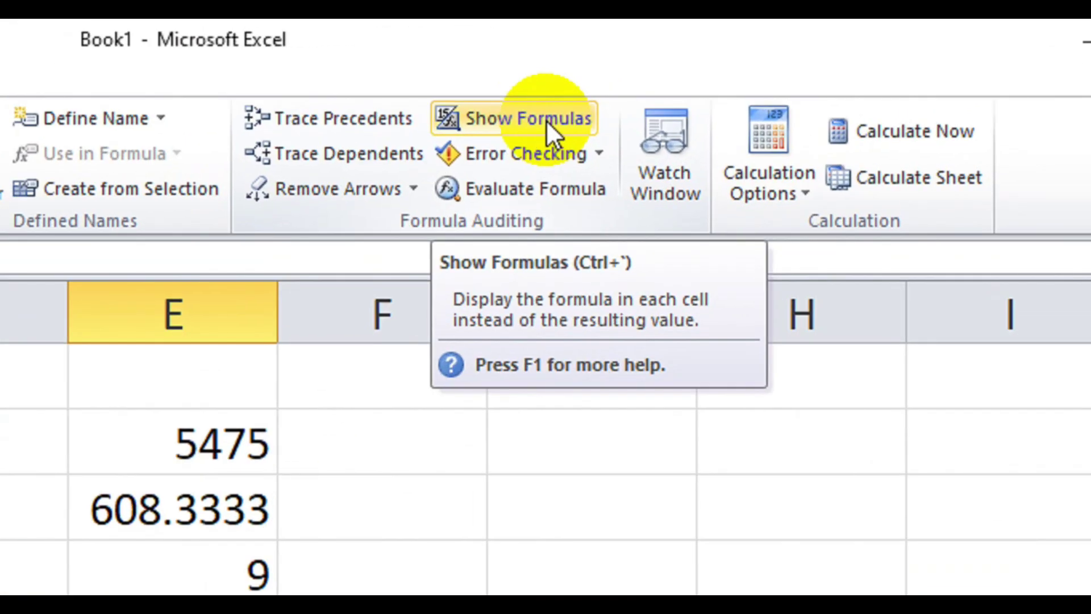
{"action": "left_click", "coordinate": [547, 121]}
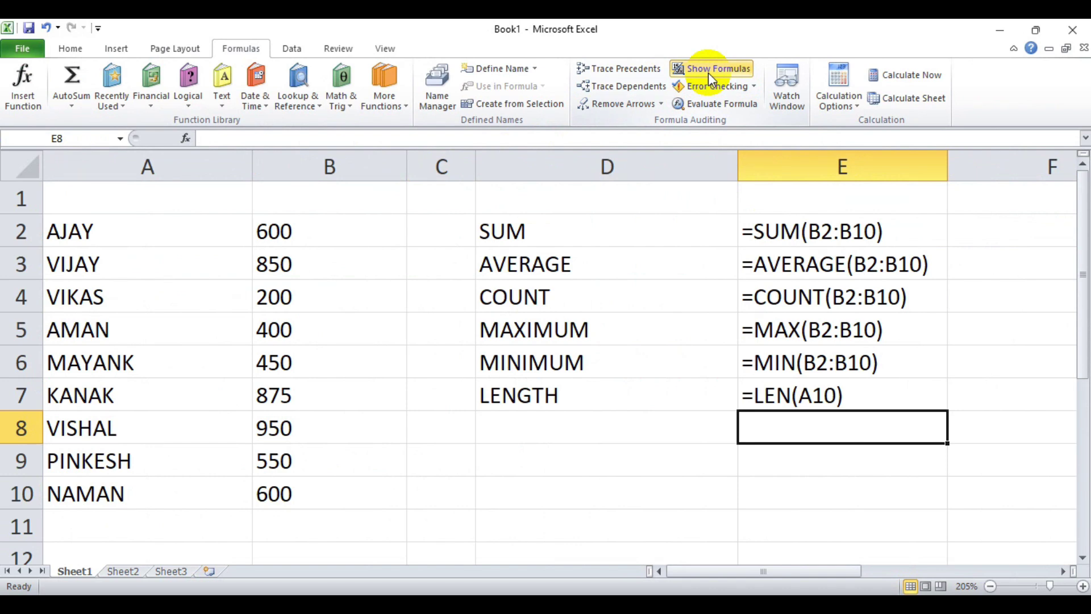
{"action": "key", "text": "Down"}
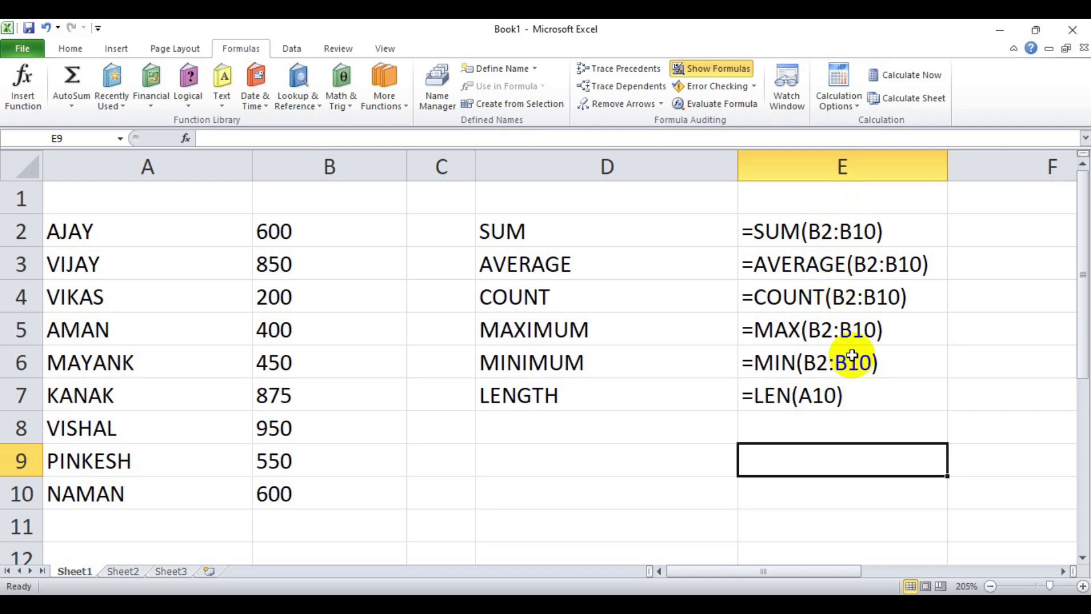
{"action": "left_click", "coordinate": [720, 70]}
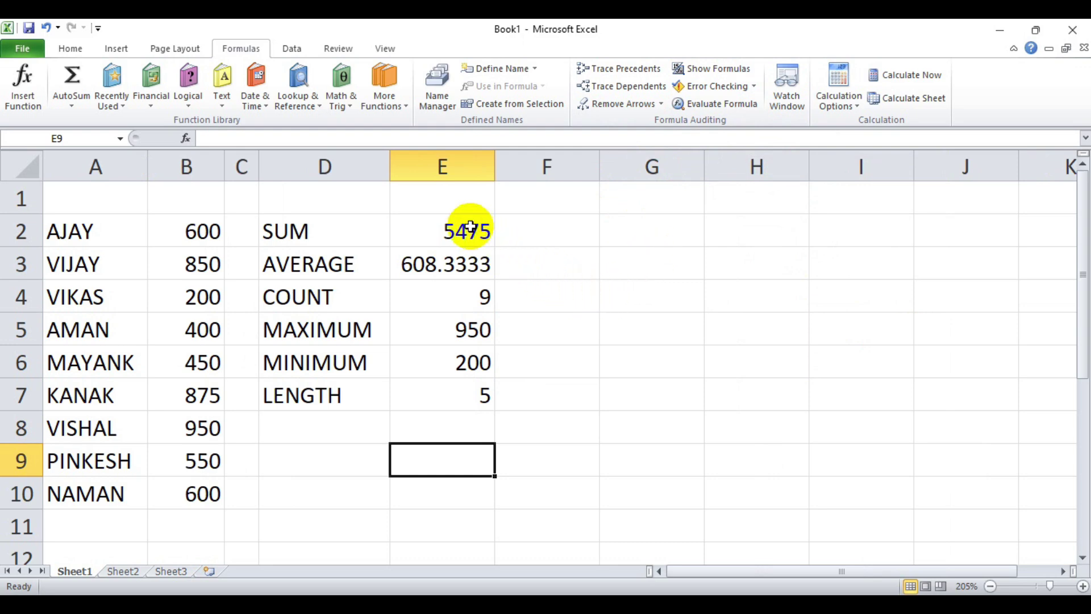
{"action": "left_click_drag", "start_coordinate": [472, 230], "coordinate": [476, 393]}
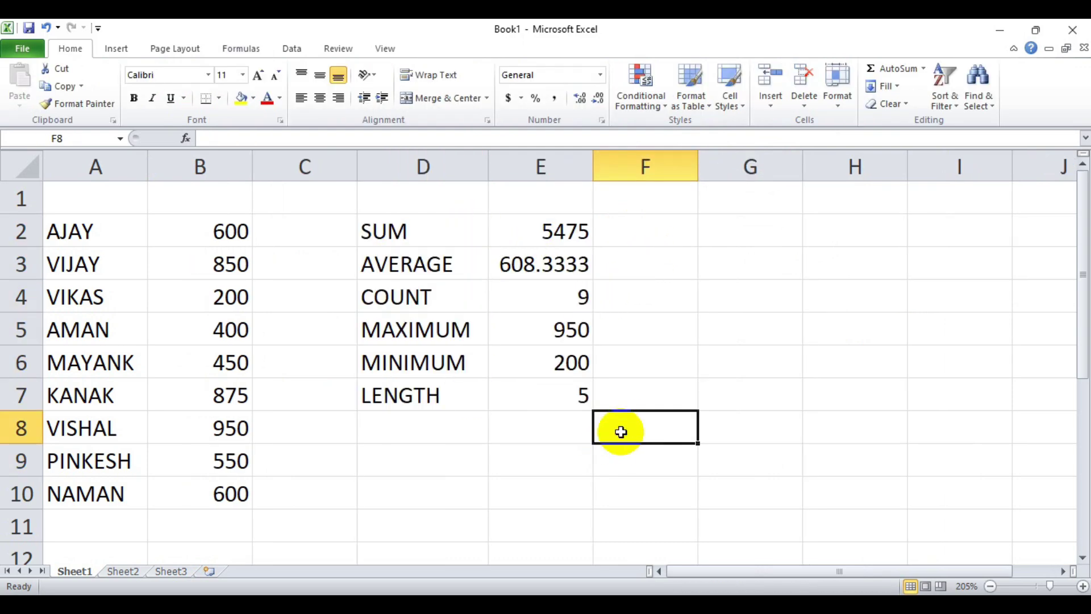